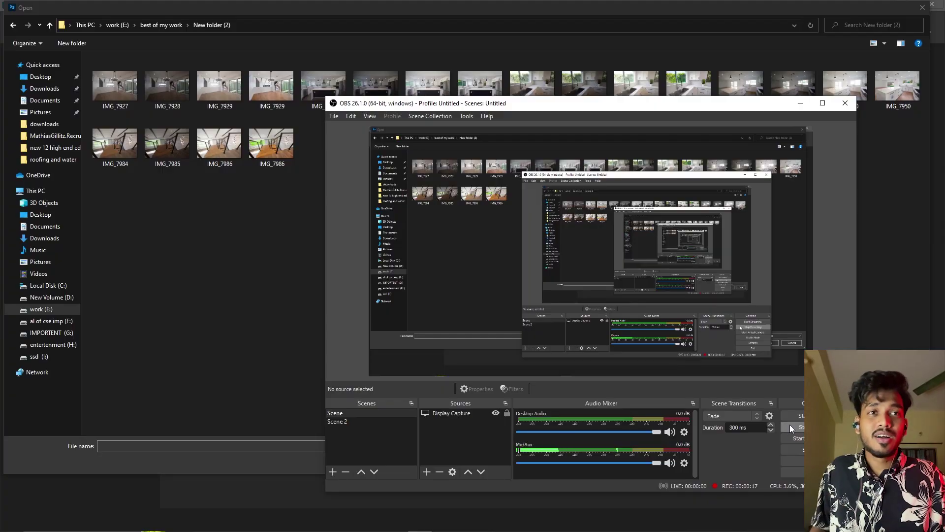
Move OBS aside and select IMG_7945 through IMG_7947 in the Open dialog.
left_click(800, 103)
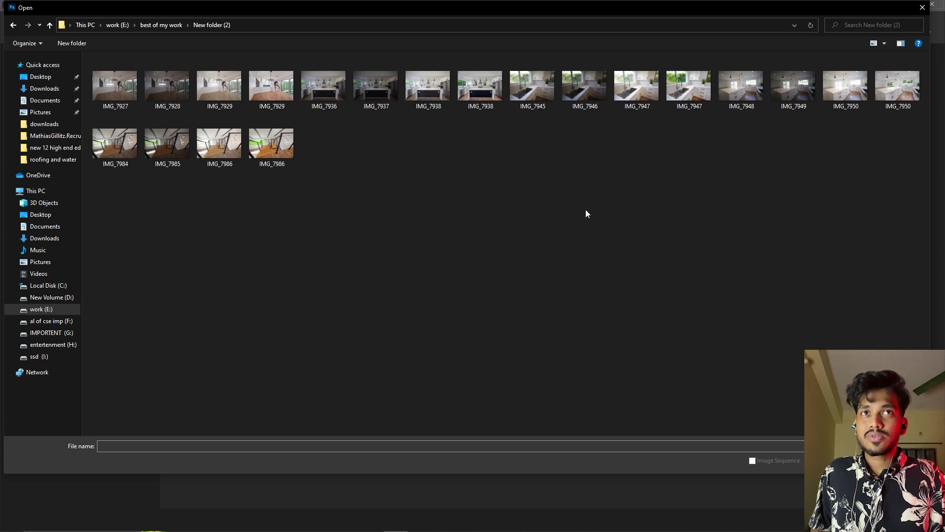
scroll(589, 212, "up", 1, "ctrl")
scroll(589, 212, "up", 1, "ctrl")
scroll(589, 212, "up", 1, "ctrl")
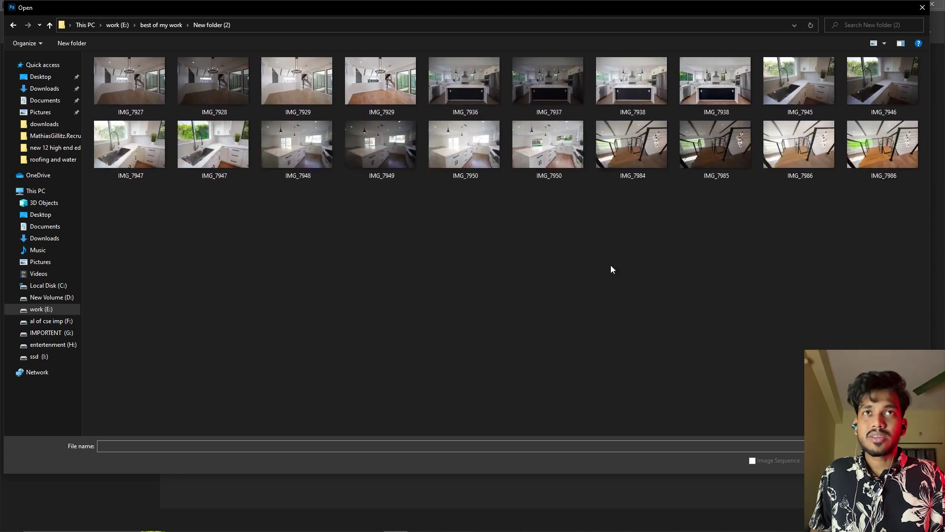
scroll(612, 270, "up", 1, "ctrl")
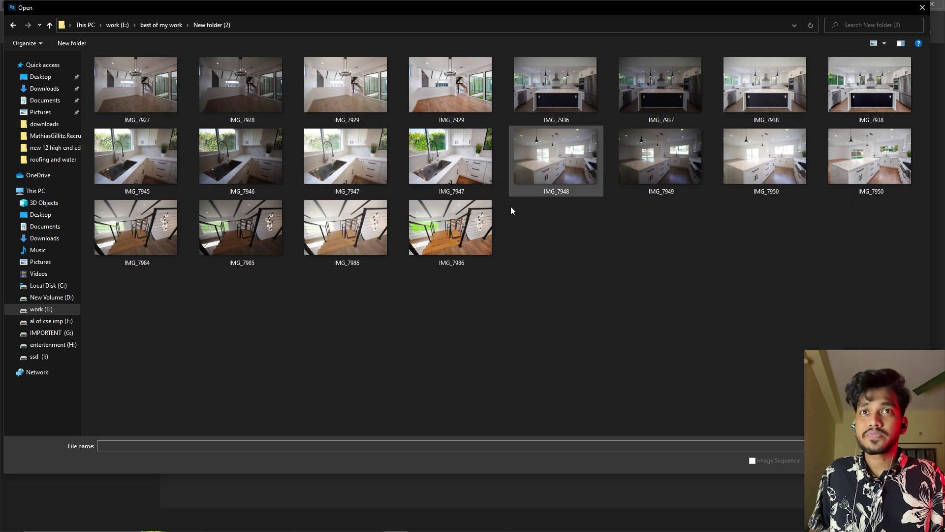
left_click(135, 152)
left_click(356, 172, "shift")
Open the three exposures in Camera Raw and compare them in the filmstrip.
key("Return")
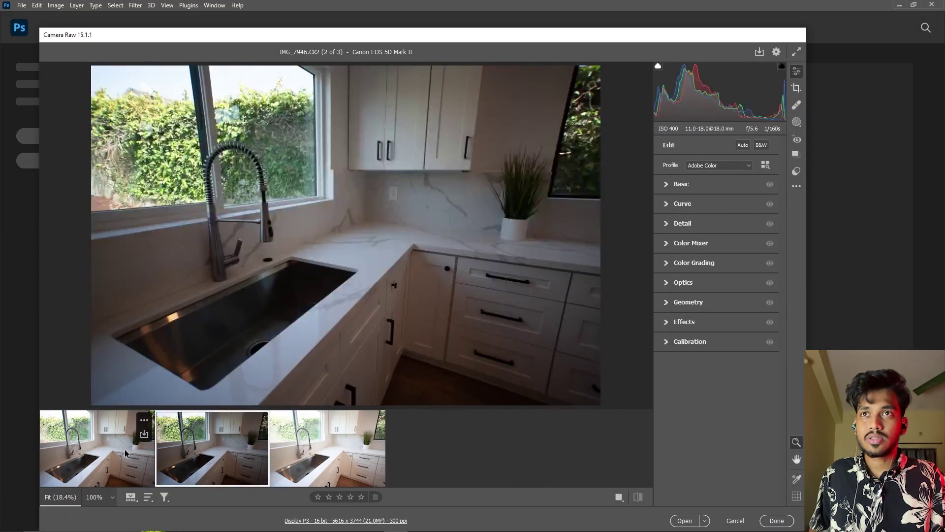
left_click(199, 474)
left_click(295, 466)
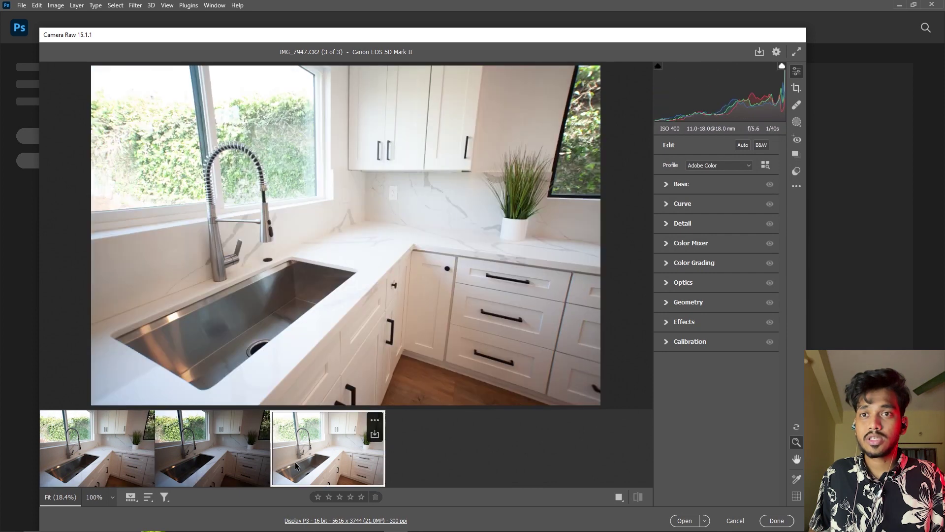
left_click(197, 461)
left_click(121, 455)
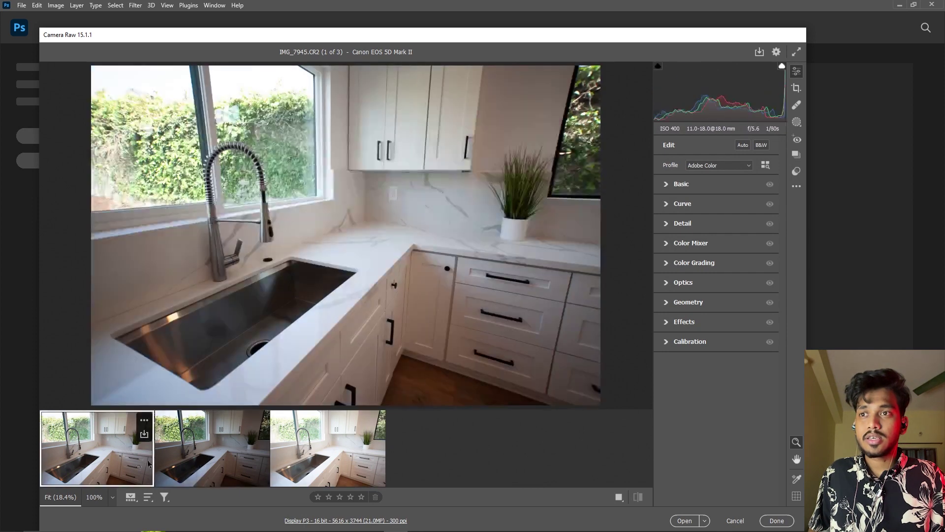
left_click(354, 459, "shift")
Give IMG_7947 Highlights -73, Shadows +74 and Exposure +0.25 in the Basic panel.
left_click(666, 185)
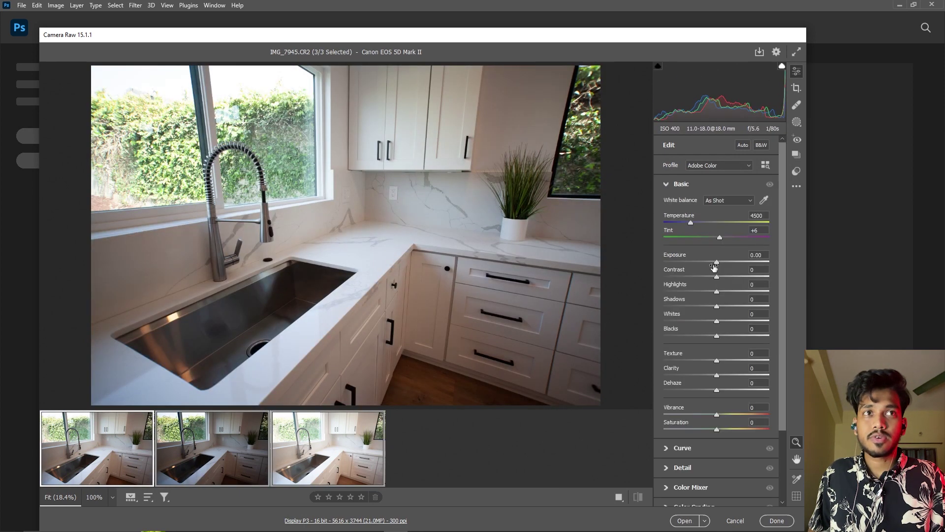
left_click(376, 431)
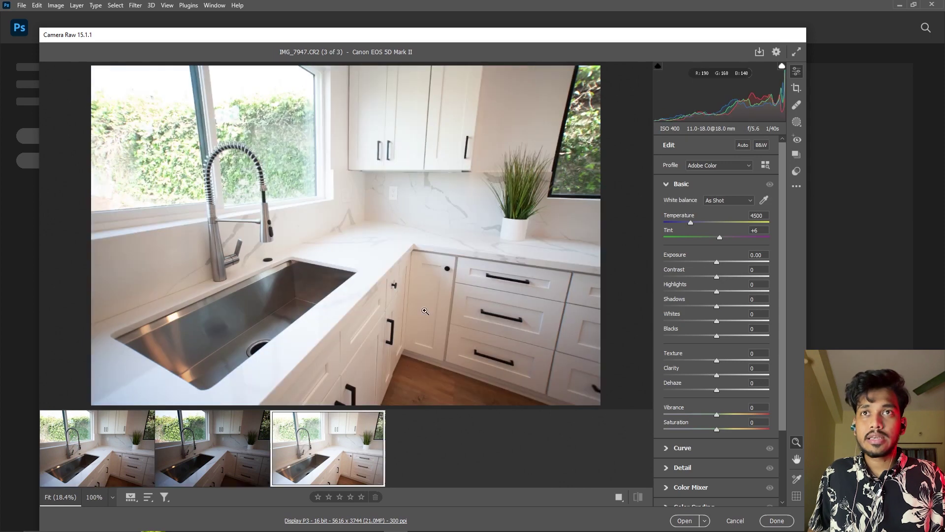
left_click(679, 291)
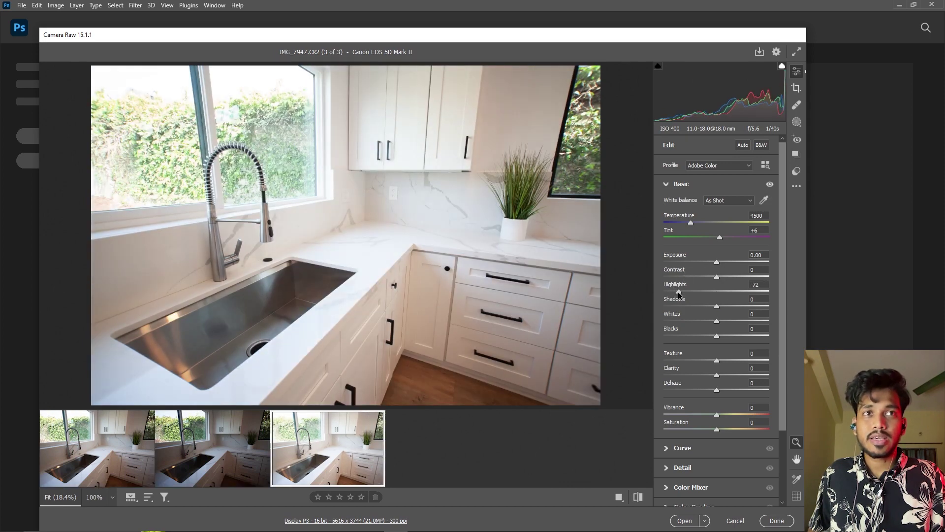
left_click(755, 307)
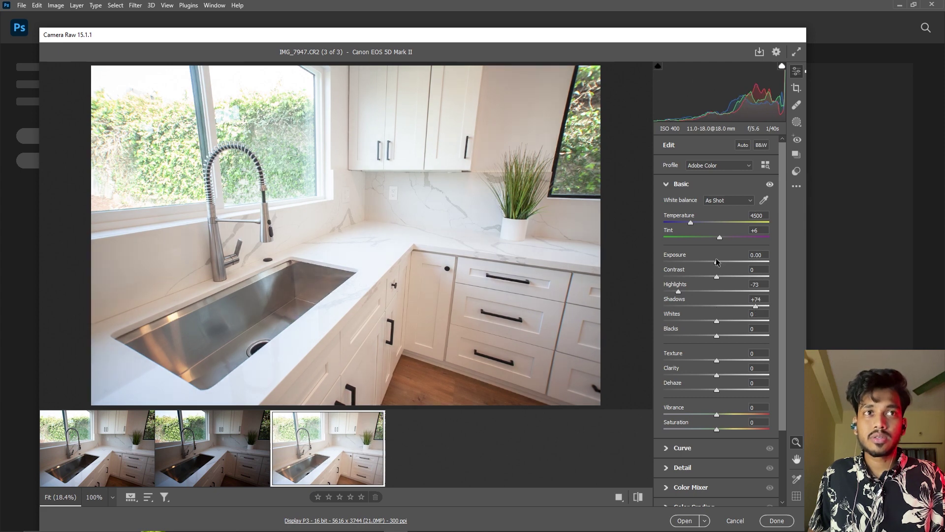
left_click_drag(716, 262, 720, 262)
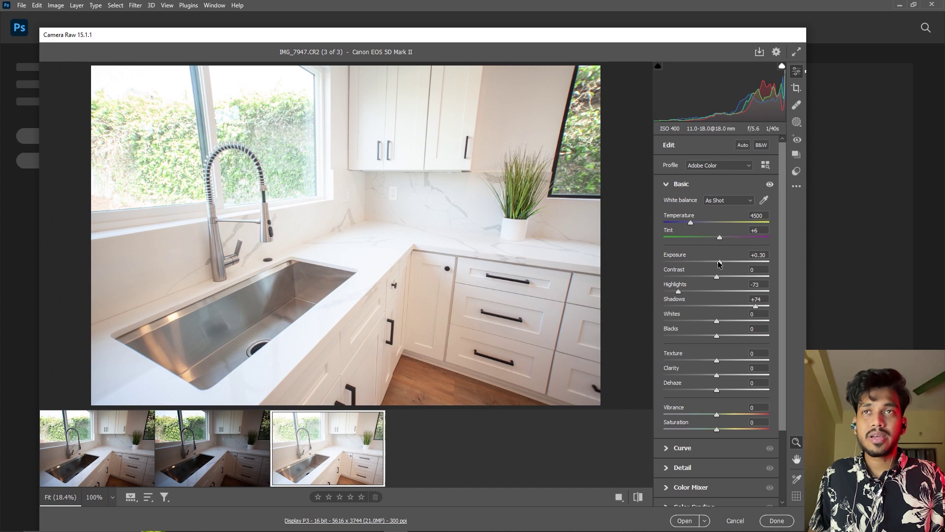
left_click_drag(719, 262, 718, 261)
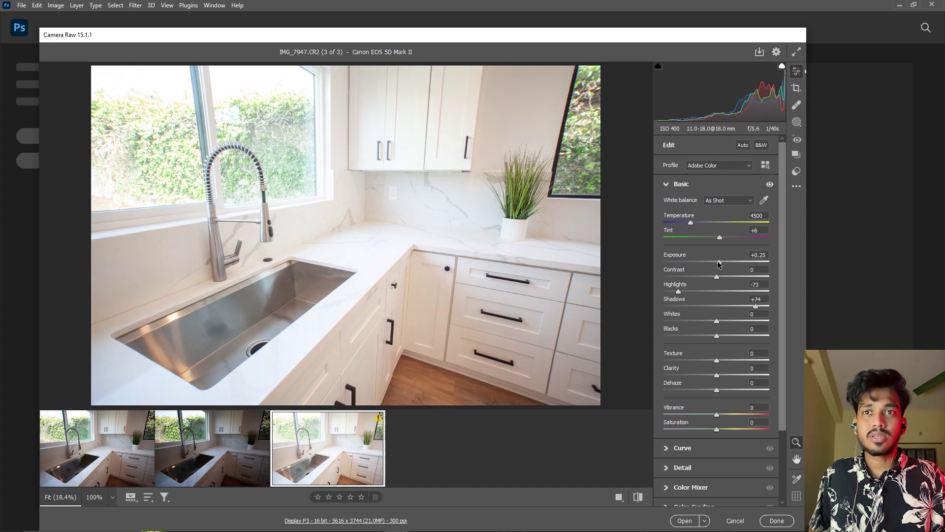
Set IMG_7946 to Exposure -0.70 and Contrast +45, and raise IMG_7947's exposure to +0.30.
left_click(210, 452)
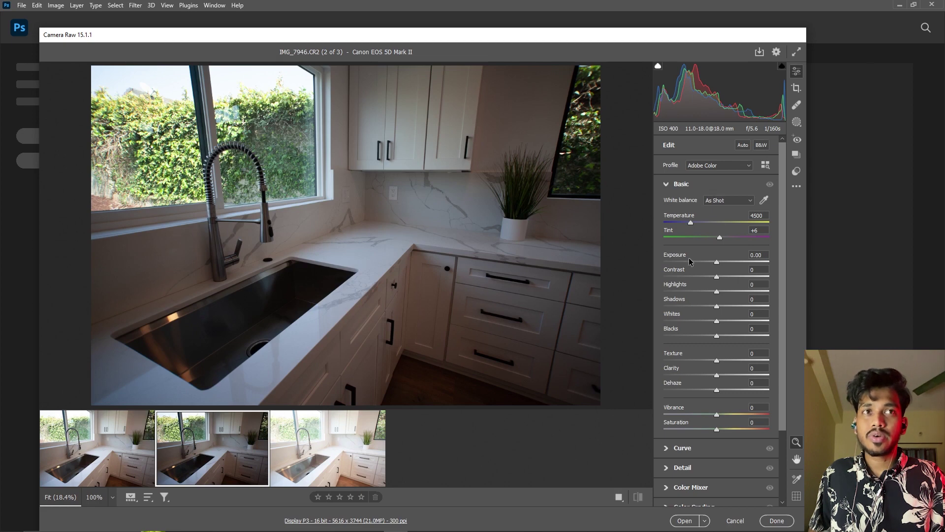
left_click_drag(691, 261, 710, 262)
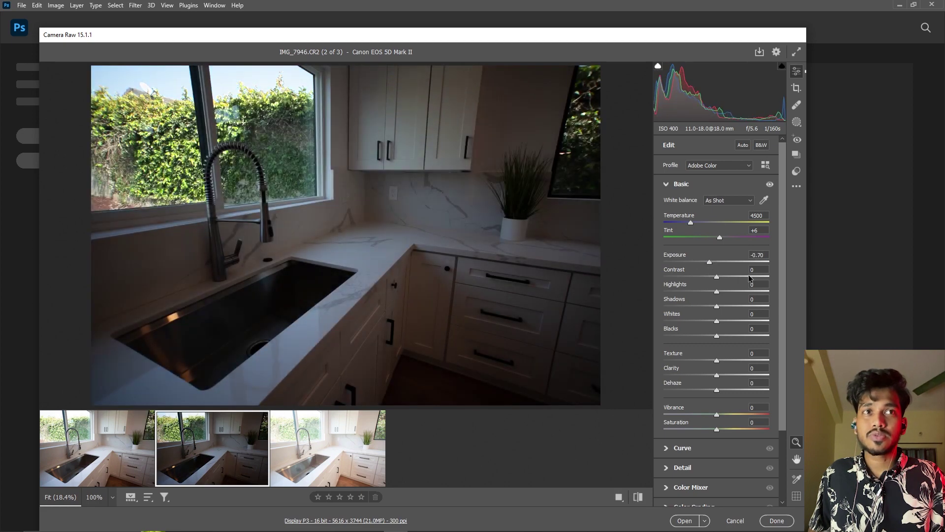
left_click(739, 276)
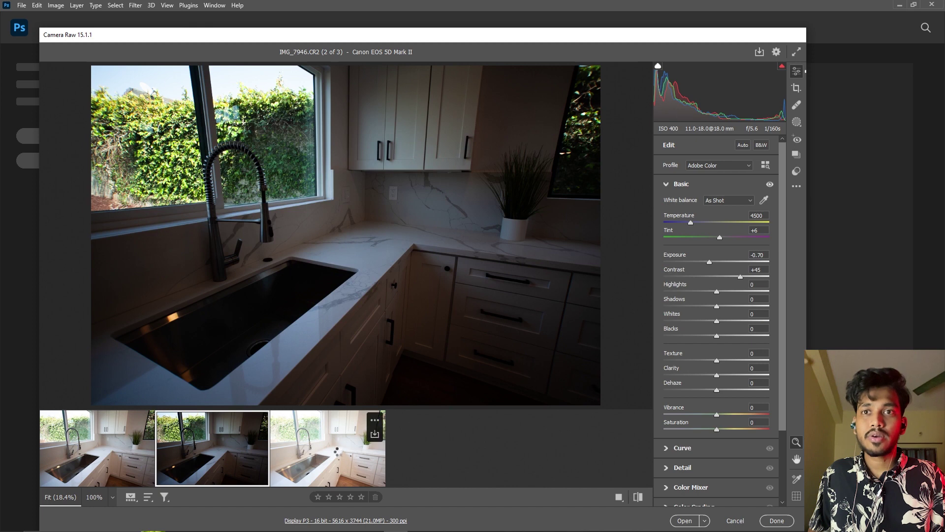
left_click(327, 448)
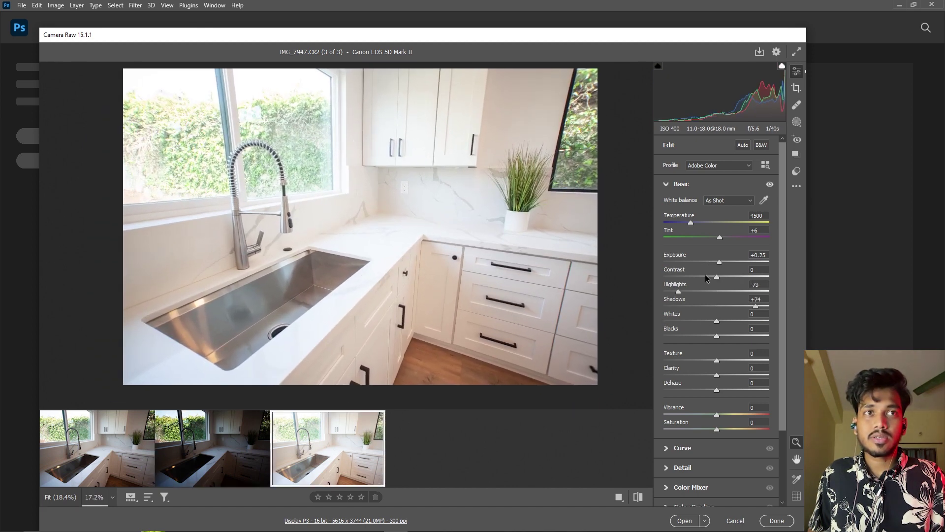
left_click_drag(719, 264, 725, 276)
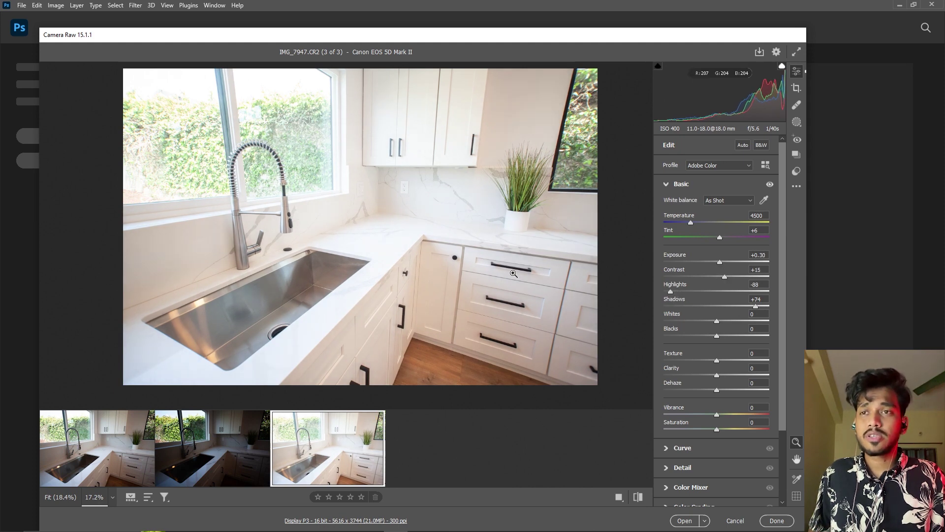
left_click(96, 454)
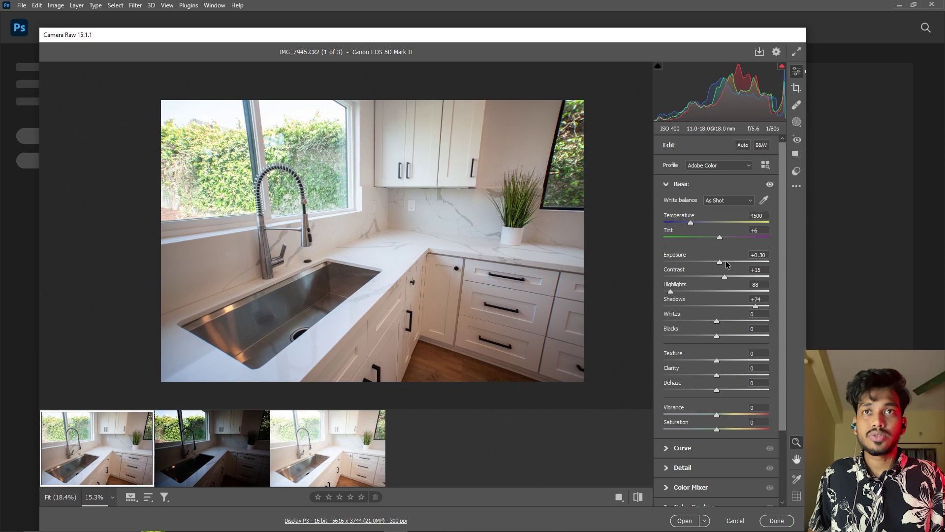
Raise IMG_7945's exposure to +0.40 and check lens corrections across all three exposures.
left_click_drag(721, 263, 722, 264)
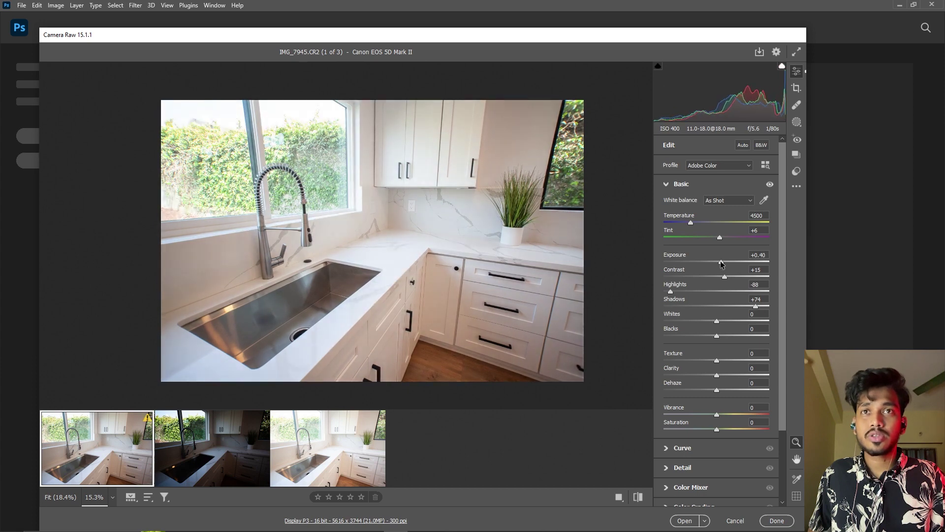
key("ctrl+alt+6")
key("ctrl+a")
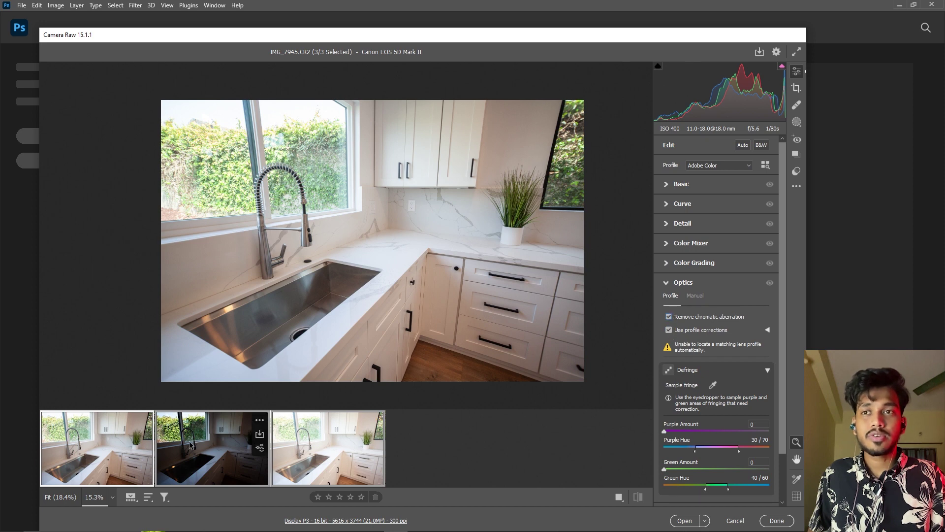
left_click(323, 446)
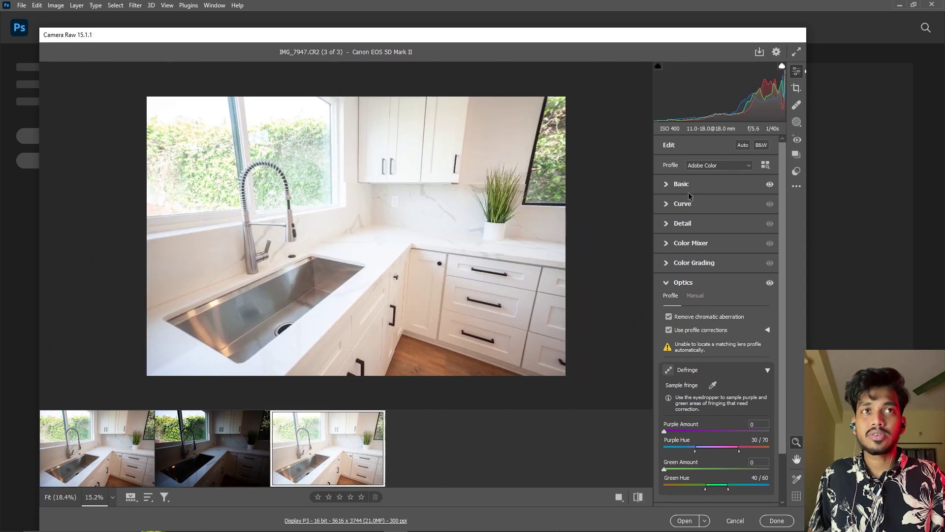
left_click(667, 185)
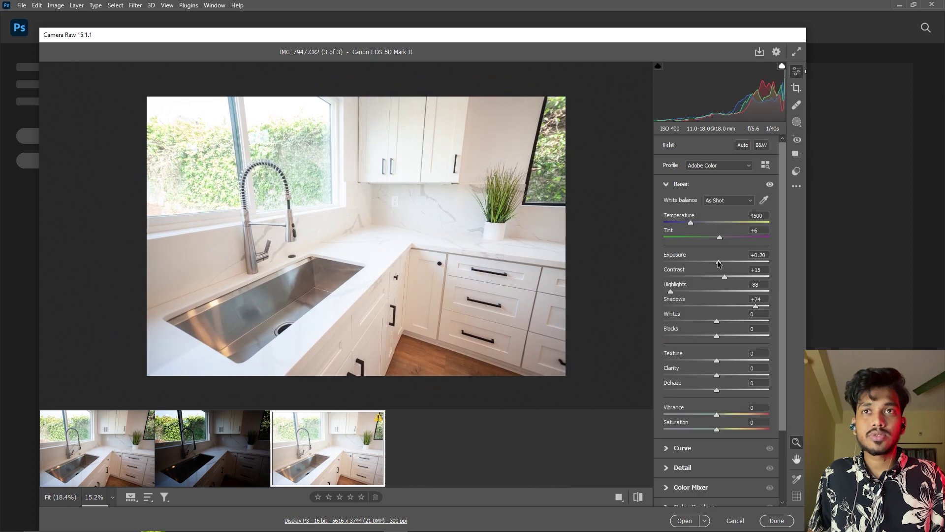
Lift IMG_7946's shadows to +100 and raise its exposure from -0.20 to +0.30.
left_click(260, 427)
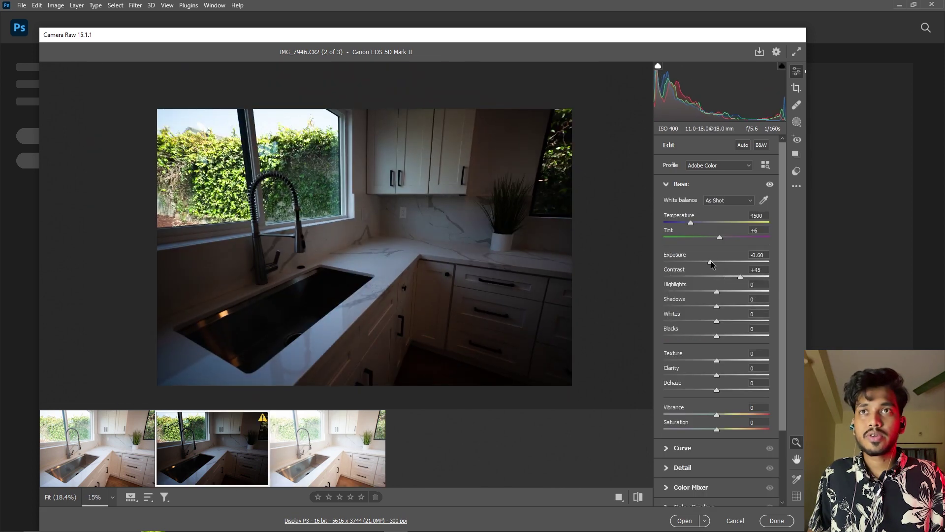
left_click_drag(711, 262, 715, 262)
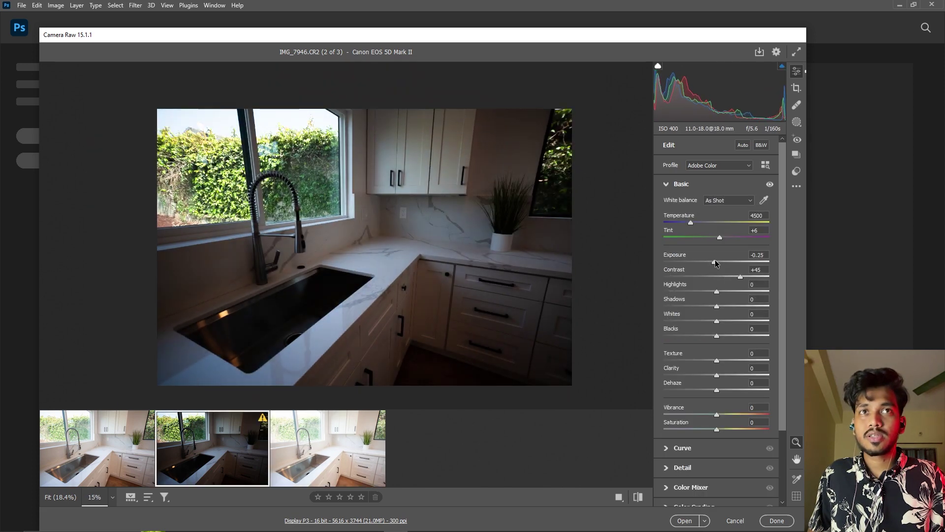
left_click(769, 306)
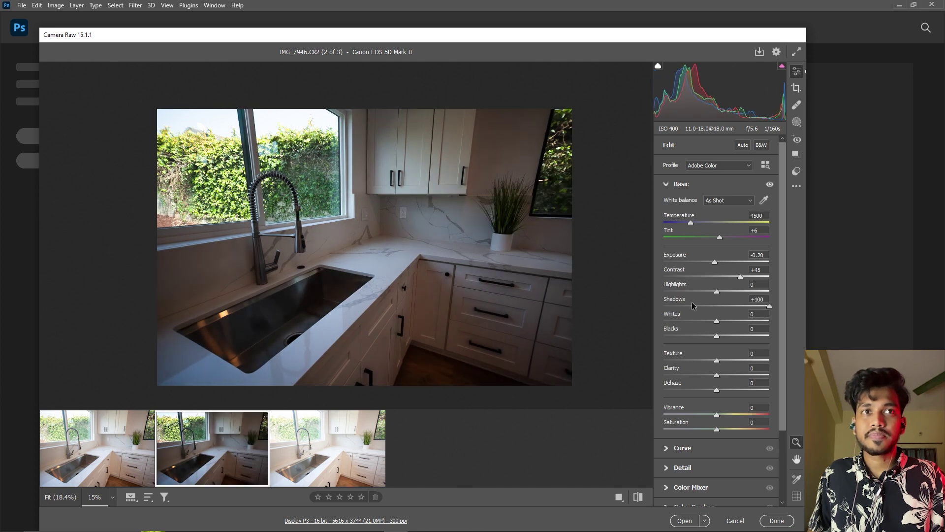
left_click_drag(717, 291, 678, 292)
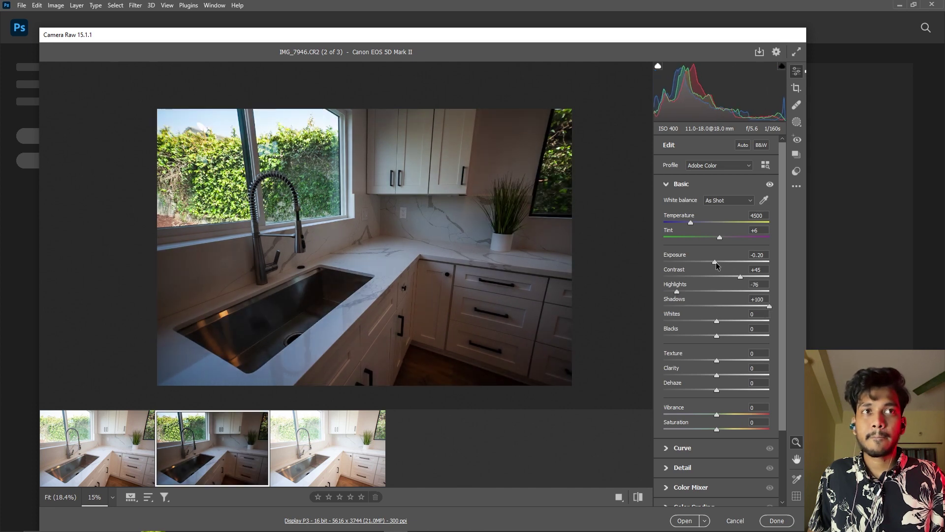
left_click_drag(716, 261, 721, 261)
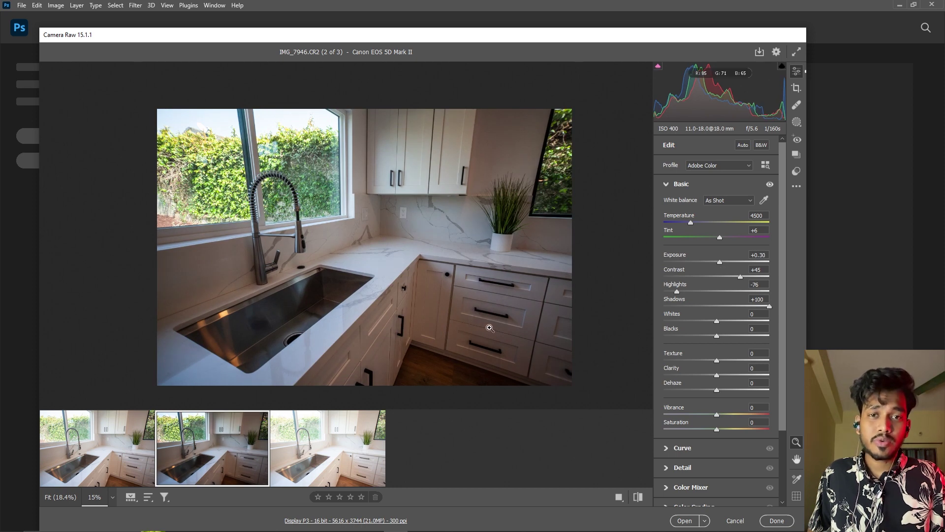
Brighten IMG_7946's exposure to +0.60.
left_click(322, 452)
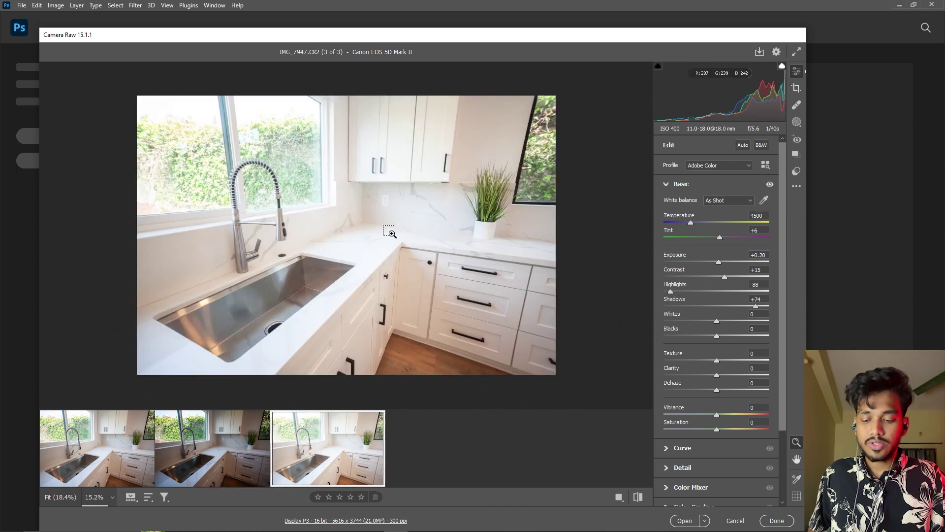
key("Left")
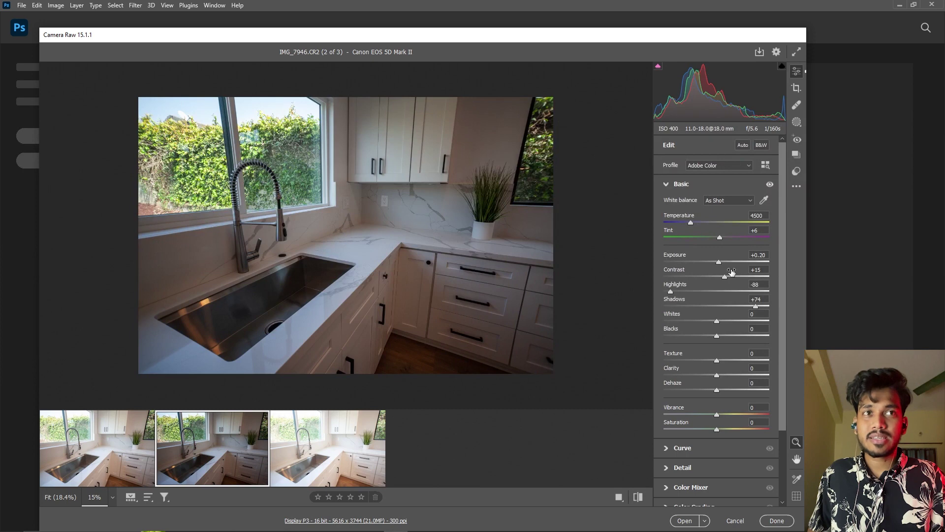
left_click_drag(719, 264, 725, 263)
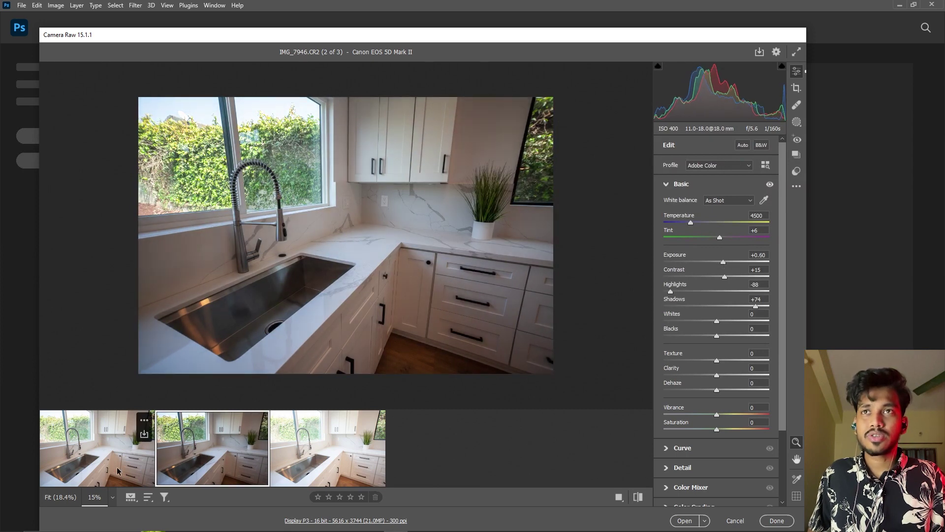
Set a neutral 4650 white balance from the backsplash with Tint +6, then select all brackets.
left_click(763, 199)
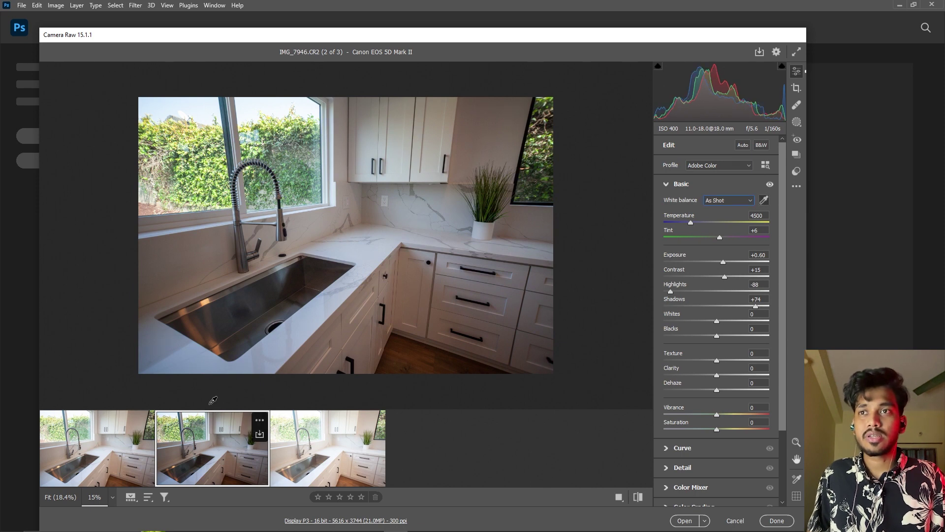
left_click(198, 360)
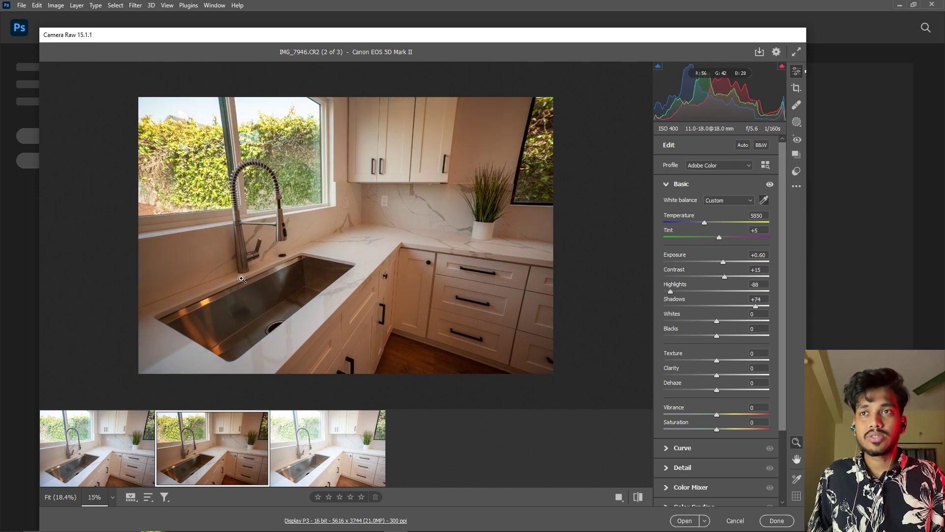
key("i")
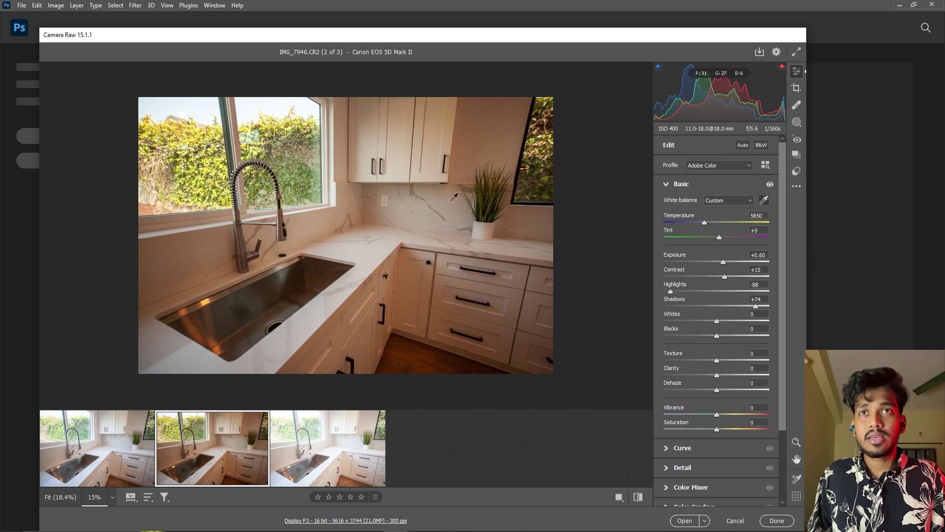
left_click(386, 202)
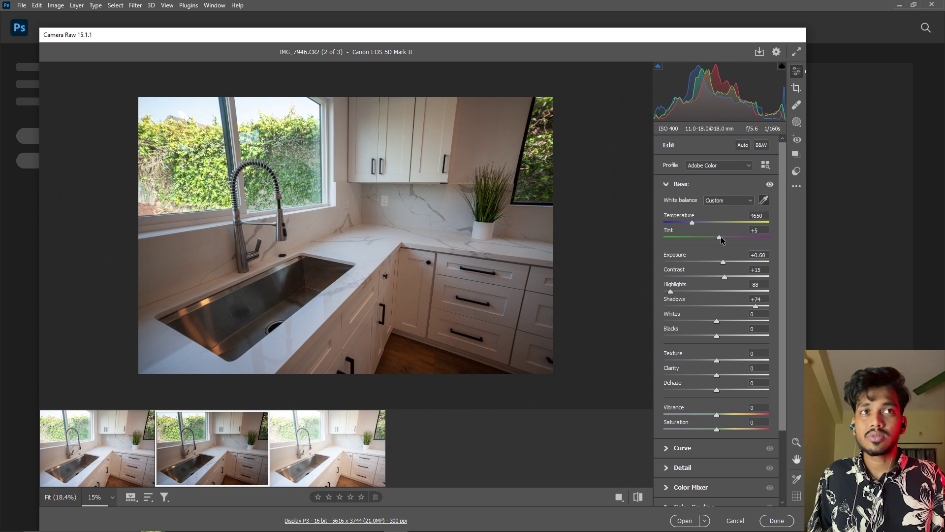
left_click_drag(721, 238, 721, 239)
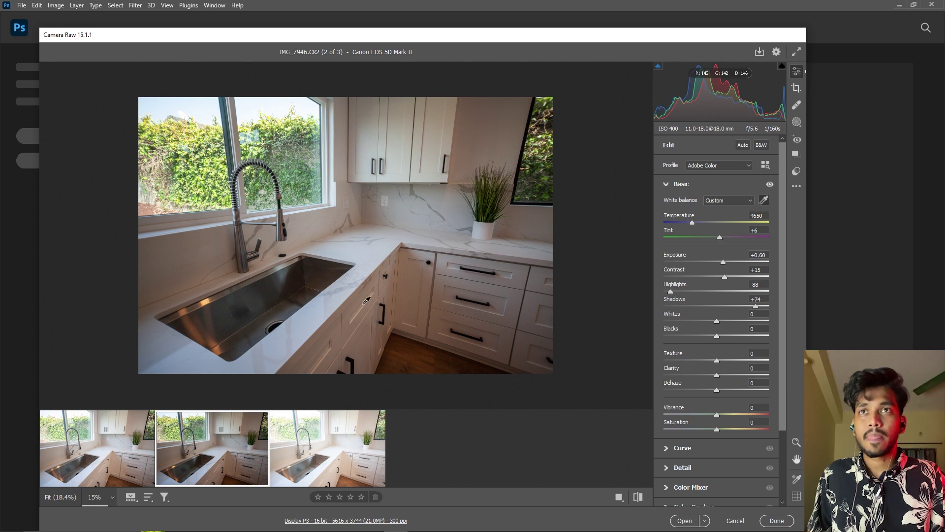
left_click(94, 439)
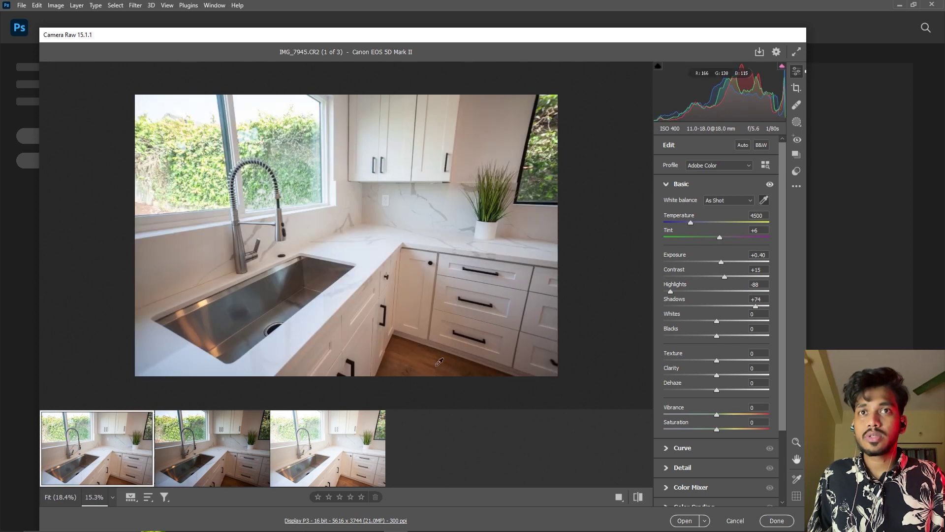
key("Left")
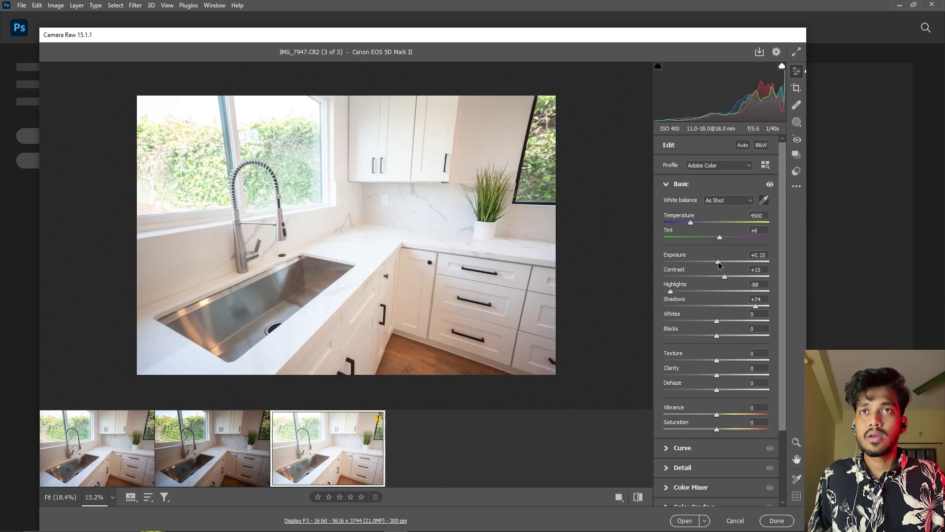
left_click(134, 447, "shift")
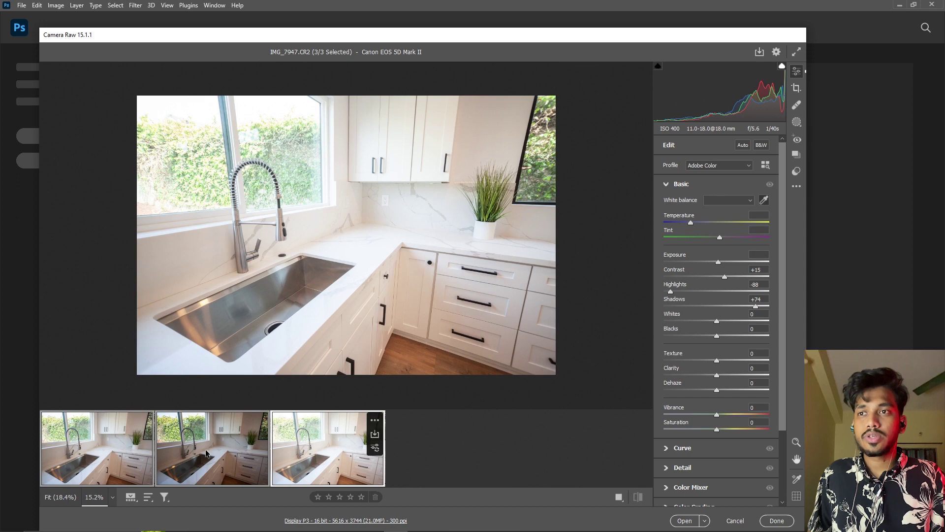
mouse_move(684, 520)
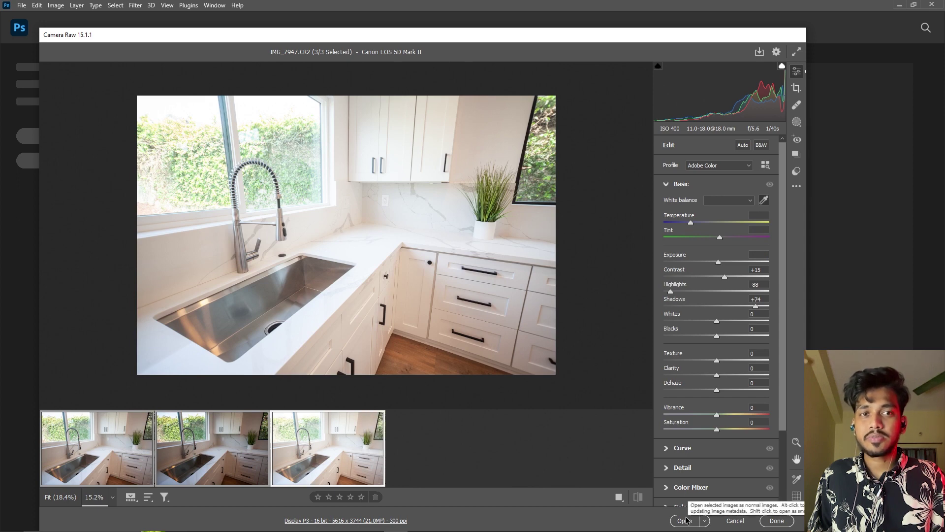
Open the three edited brackets as Photoshop documents and bring IMG_7945 to the front.
left_click(687, 521)
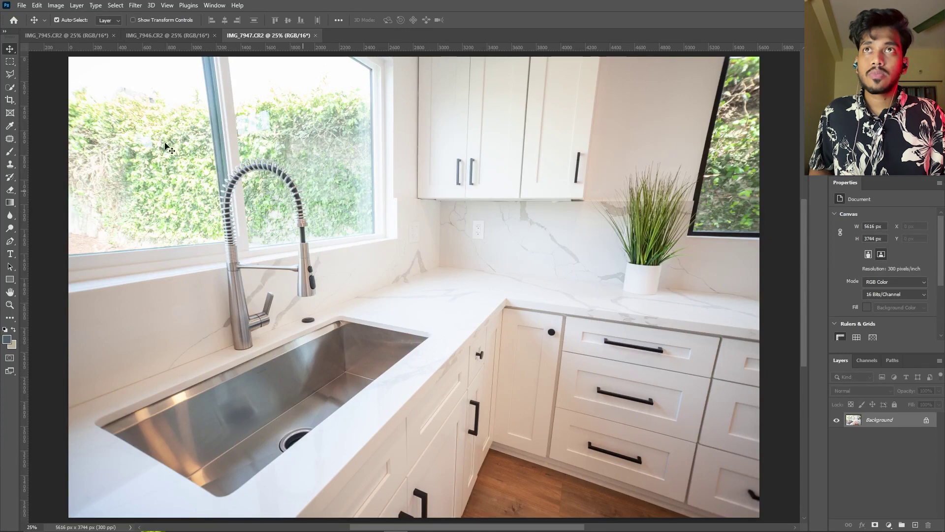
scroll(469, 286, "down", 2)
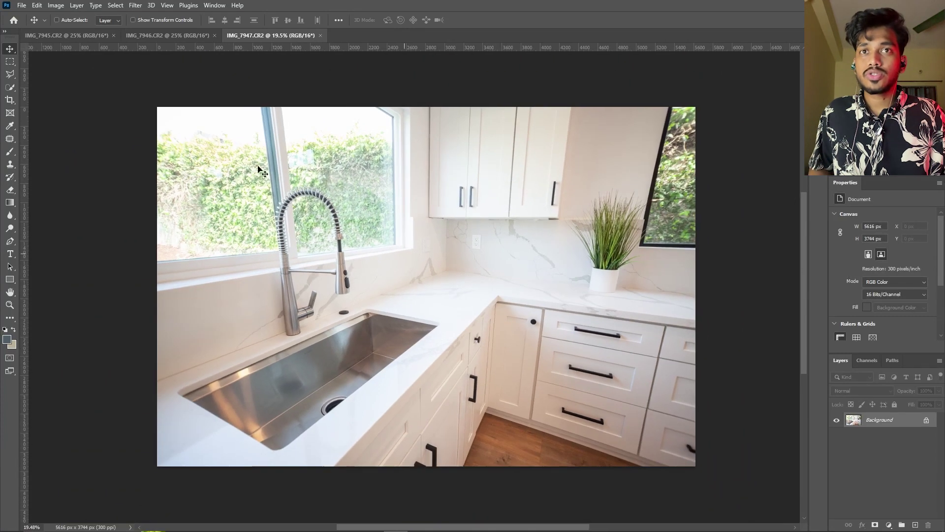
left_click(67, 35)
scroll(378, 239, "down", 2)
scroll(378, 240, "down", 1)
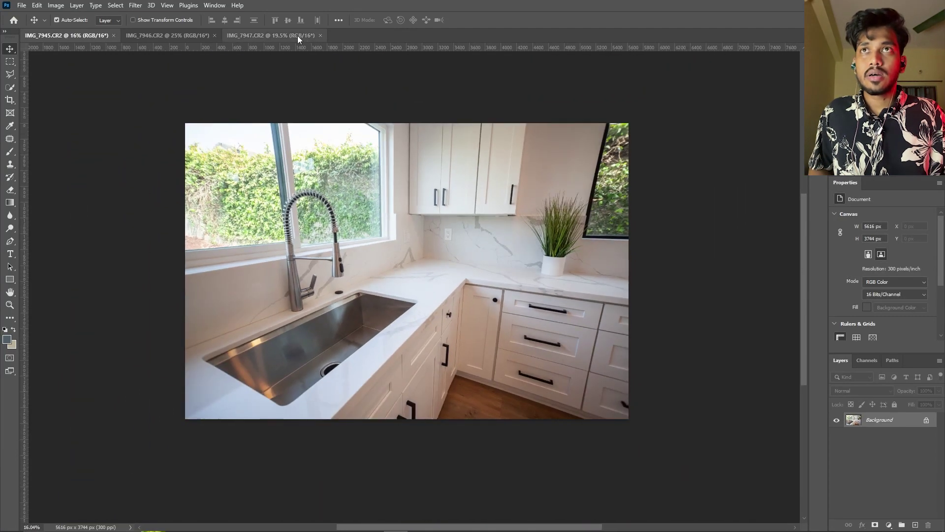
left_click(271, 36)
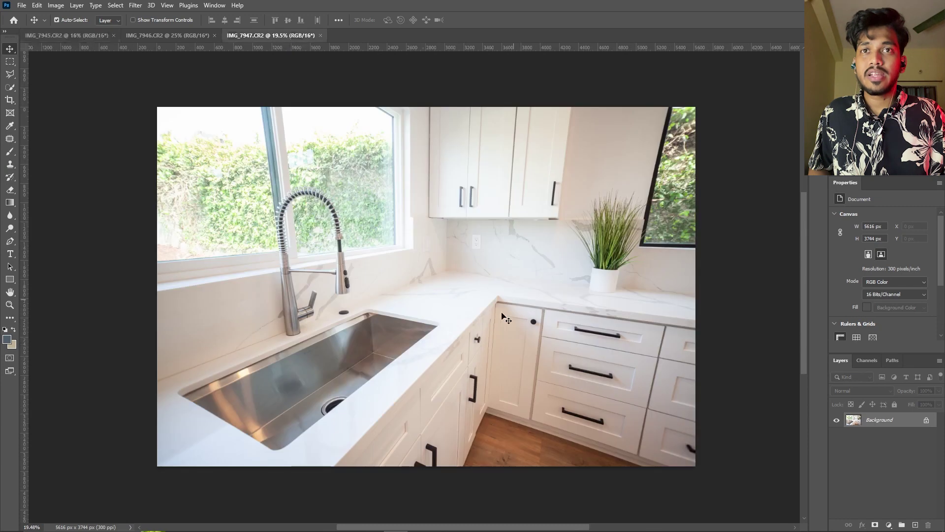
left_click(74, 37)
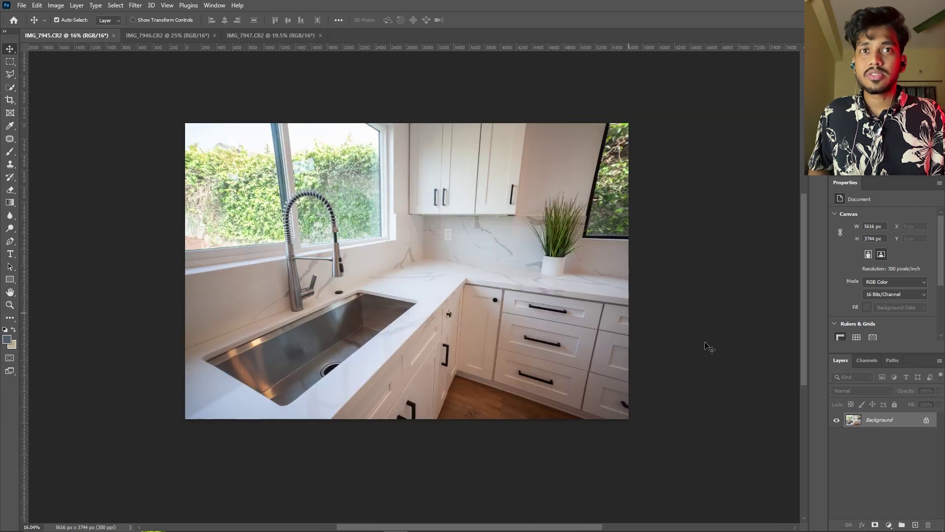
left_click(928, 421)
Drop IMG_7945 into IMG_7947 as Layer 1 and load its RGB luminosity as a selection.
left_click_drag(560, 333, 312, 35)
left_click_drag(437, 262, 439, 263)
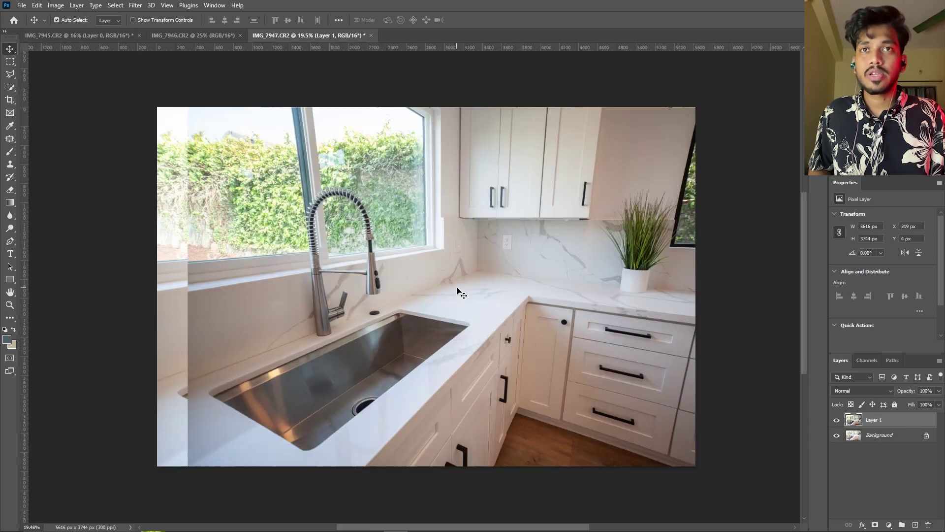
left_click(865, 361)
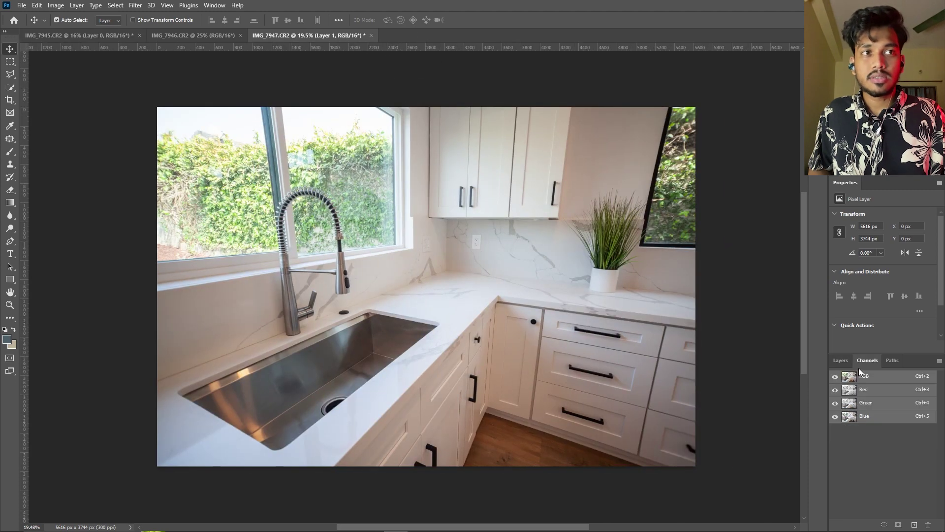
left_click(849, 376, "ctrl")
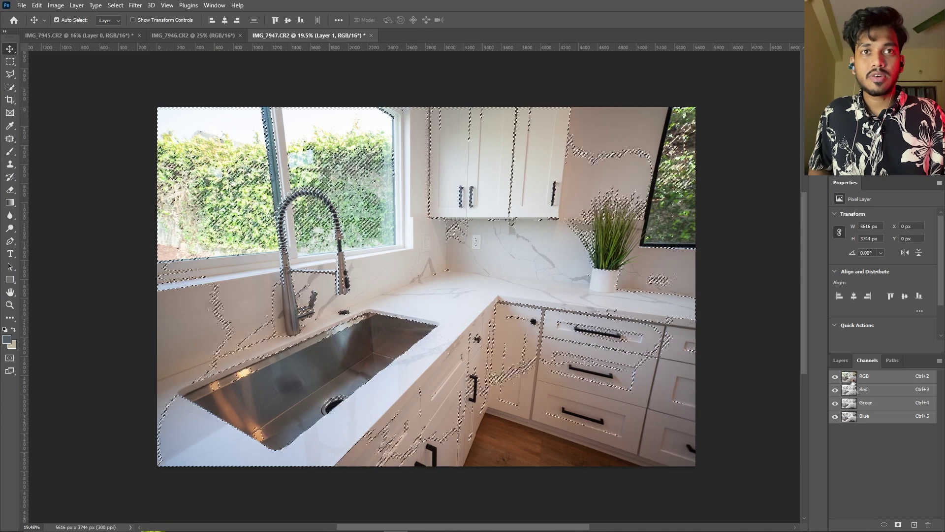
left_click(841, 360)
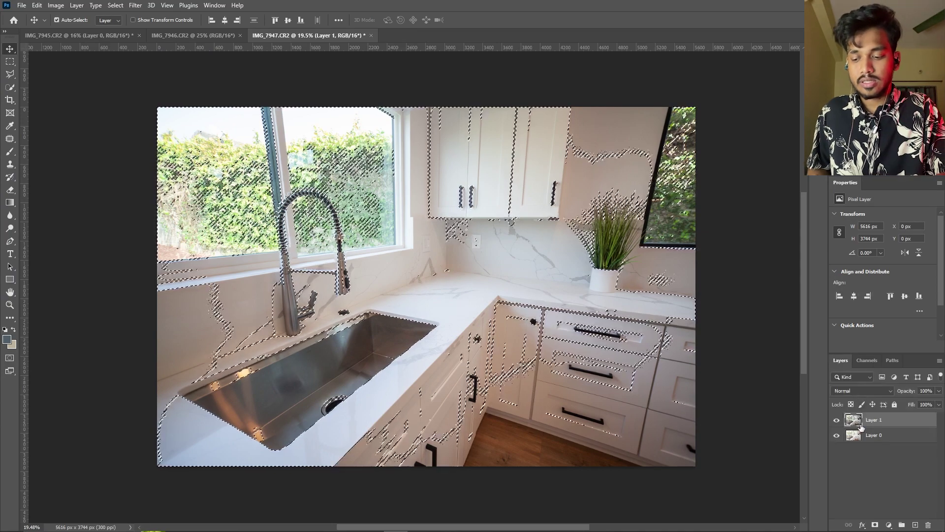
Feather the selection by 100 pixels and turn it into a Layer 1 mask.
key("shift+F6")
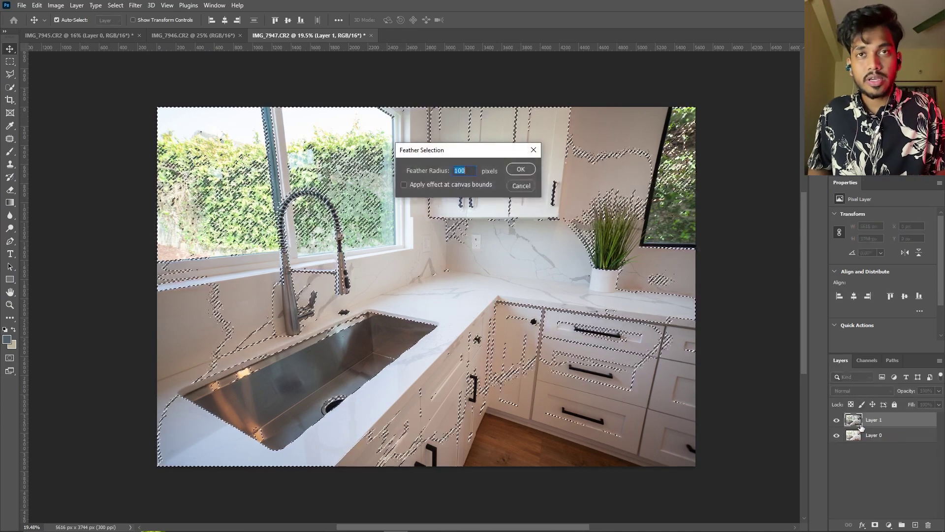
key("Return")
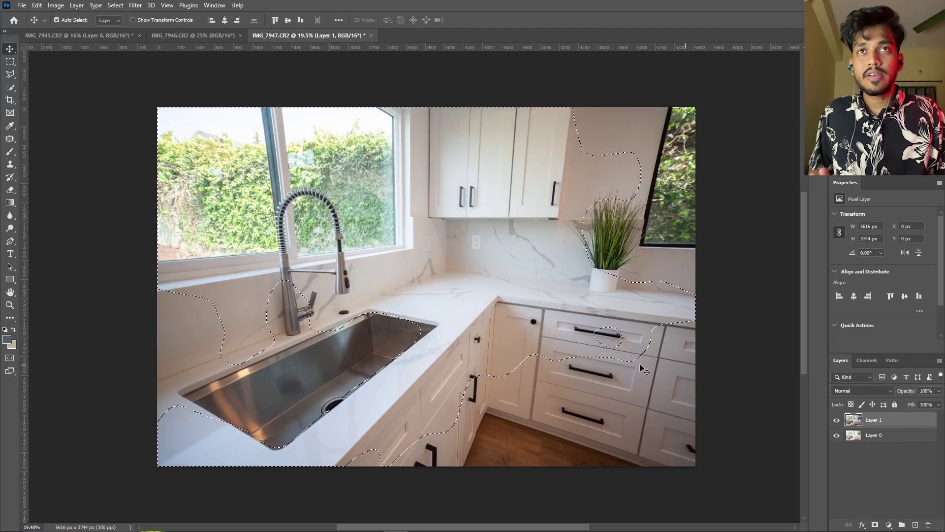
left_click(875, 525)
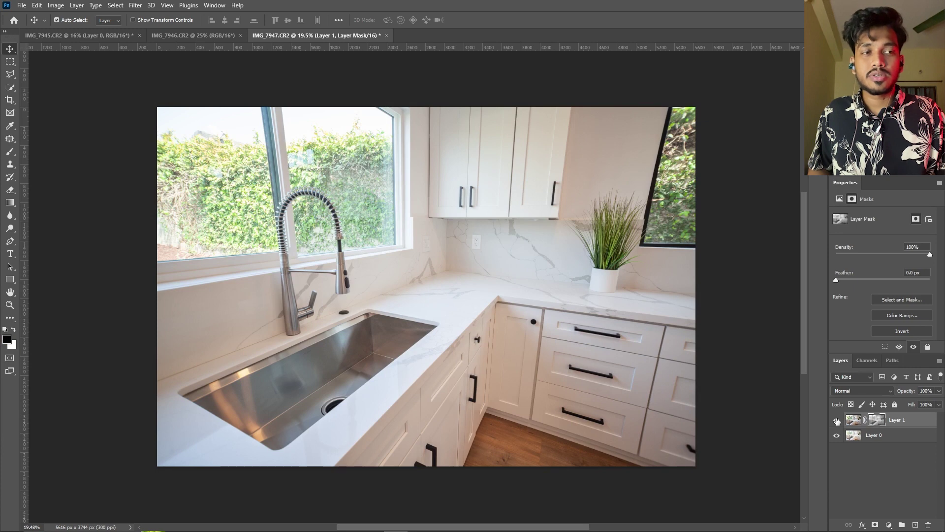
left_click(881, 441)
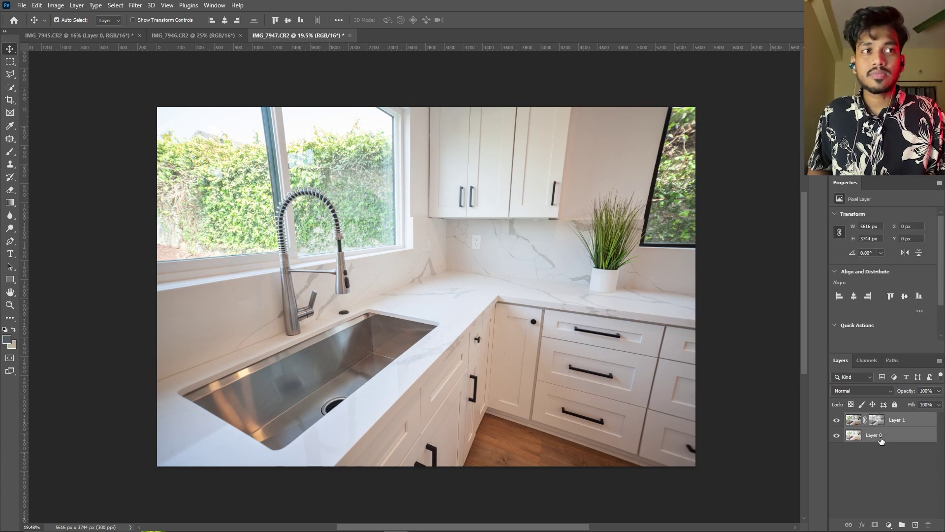
Stamp visible layers into a merged layer and select Shadows via Color Range, Fuzziness 41, Range 150.
key("ctrl")
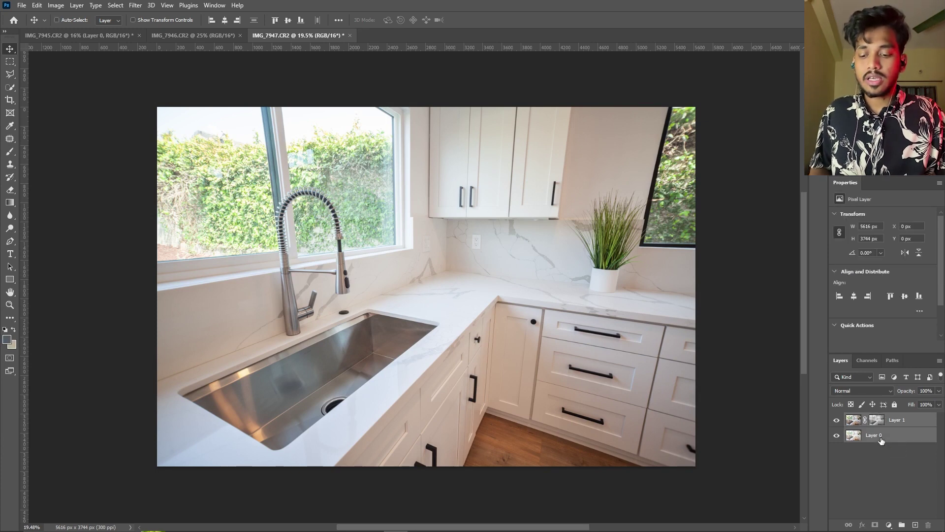
key("ctrl+shift+alt+e")
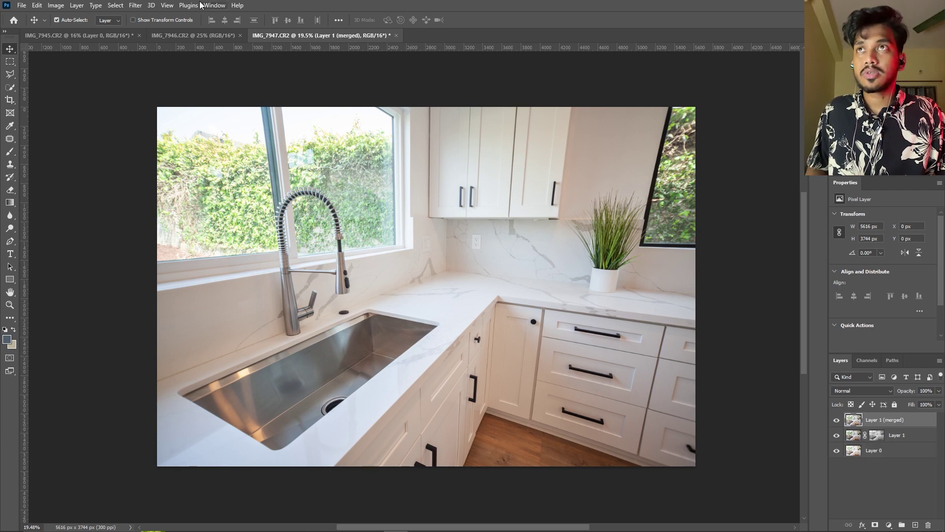
left_click(136, 7)
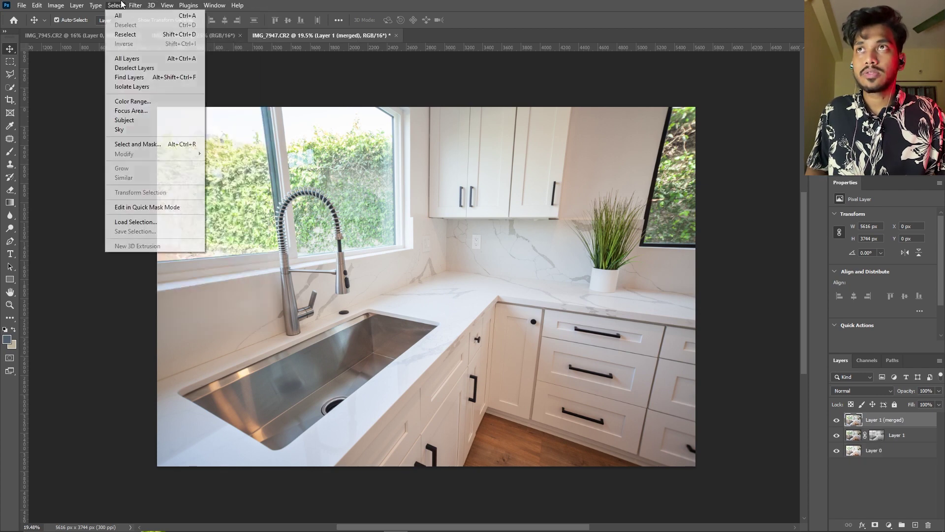
left_click(116, 6)
left_click(133, 101)
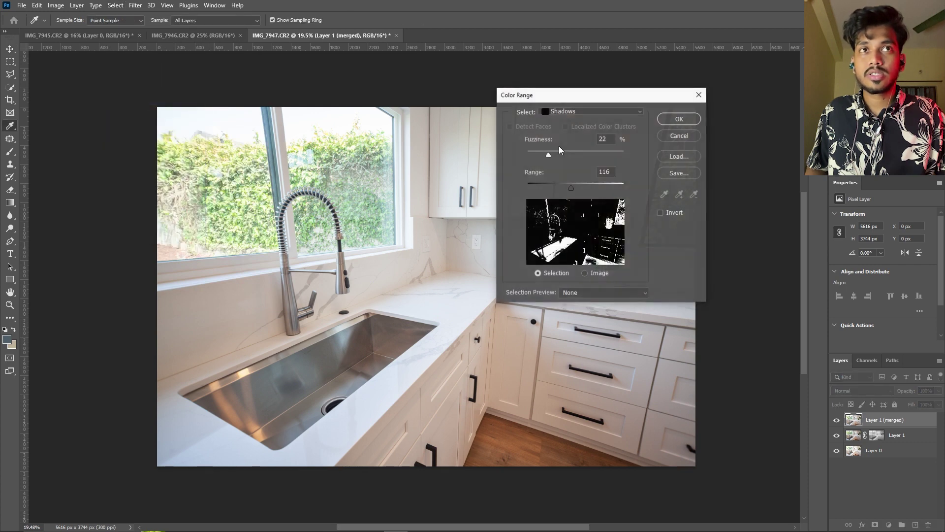
left_click_drag(548, 155, 566, 155)
left_click_drag(571, 188, 585, 188)
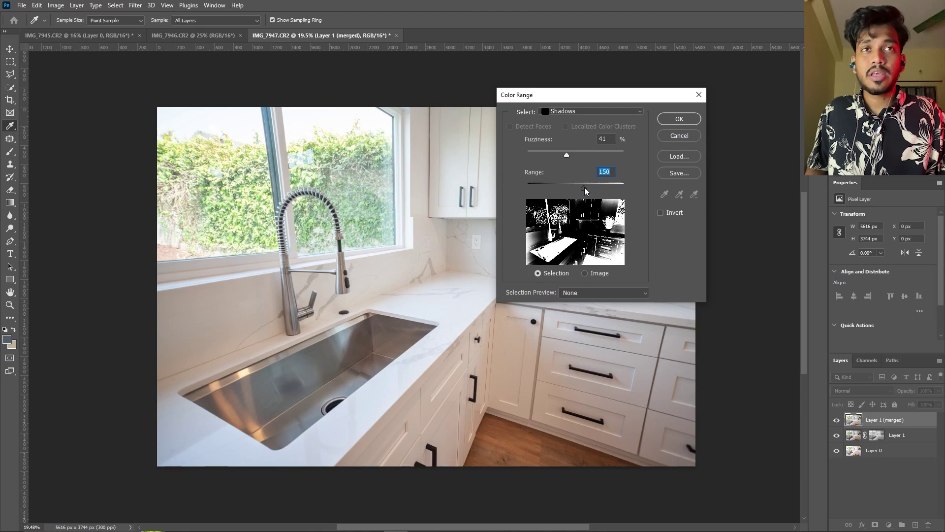
left_click(680, 121)
Confirm the shadow selection and feather it by 100 pixels.
key("v")
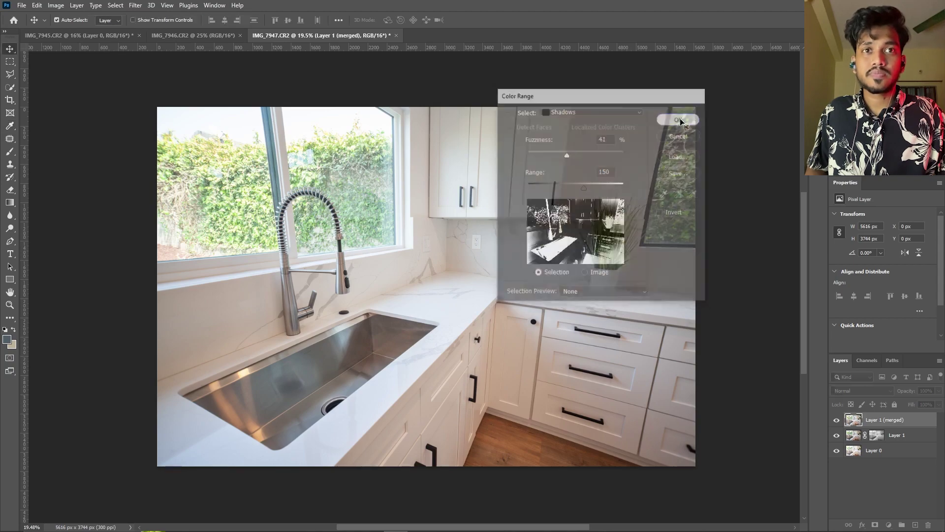
key("shift+F6")
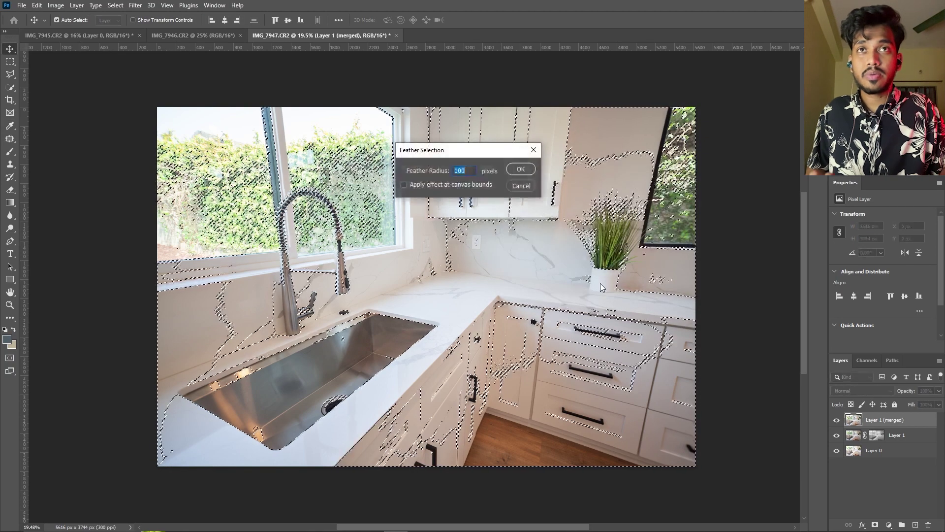
key("Return")
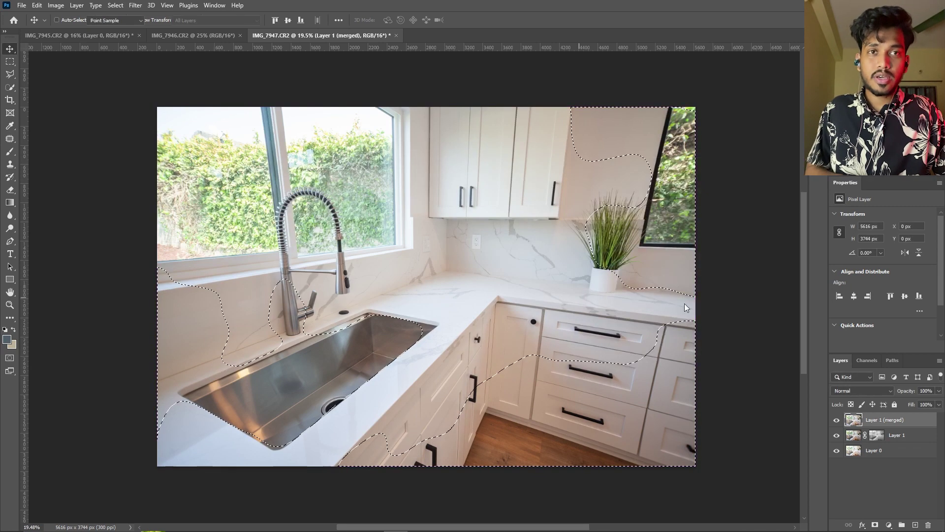
Apply a Curves lift from input 124 to output 148 with a slight black-point raise, then deselect.
key("ctrl+m")
left_click_drag(724, 266, 724, 261)
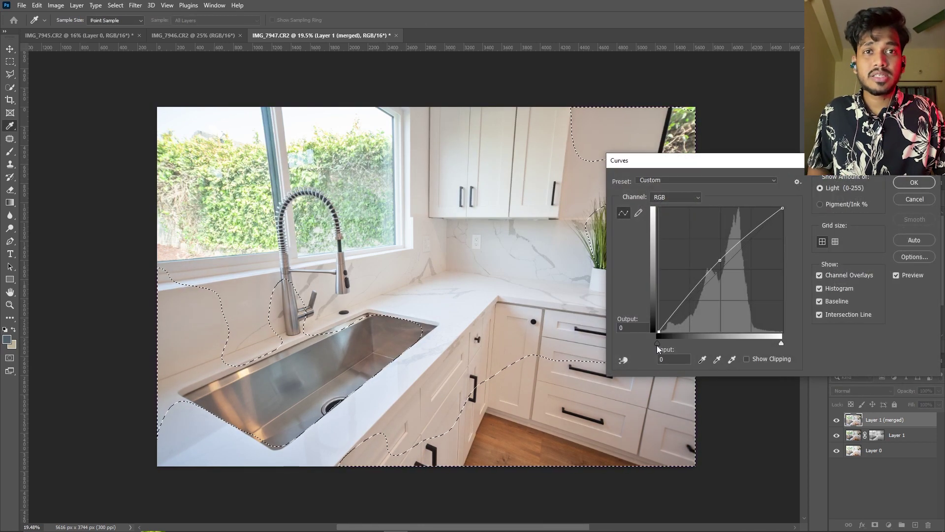
left_click_drag(656, 345, 660, 344)
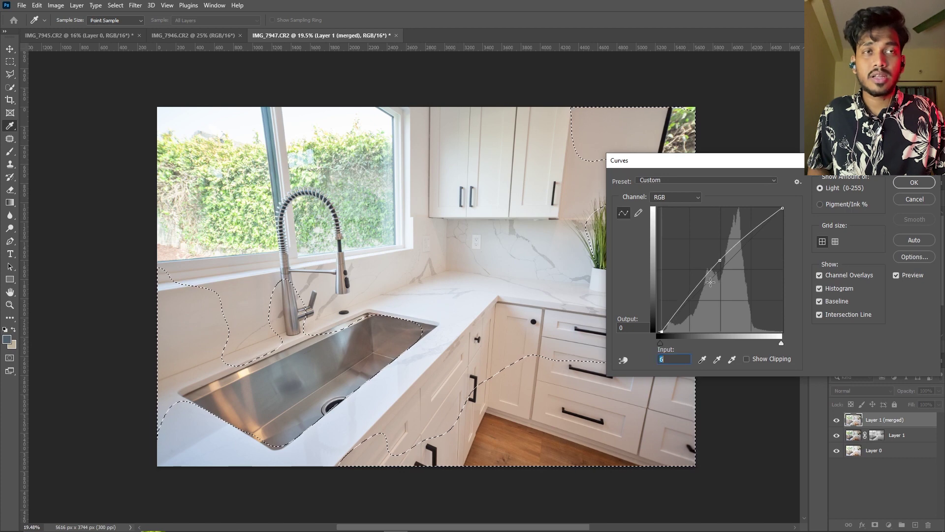
left_click(720, 260)
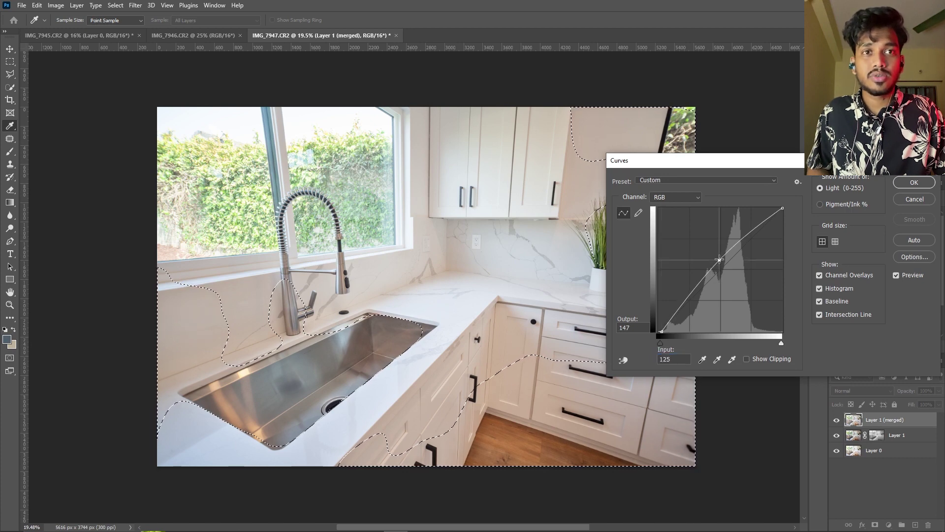
left_click_drag(660, 343, 662, 343)
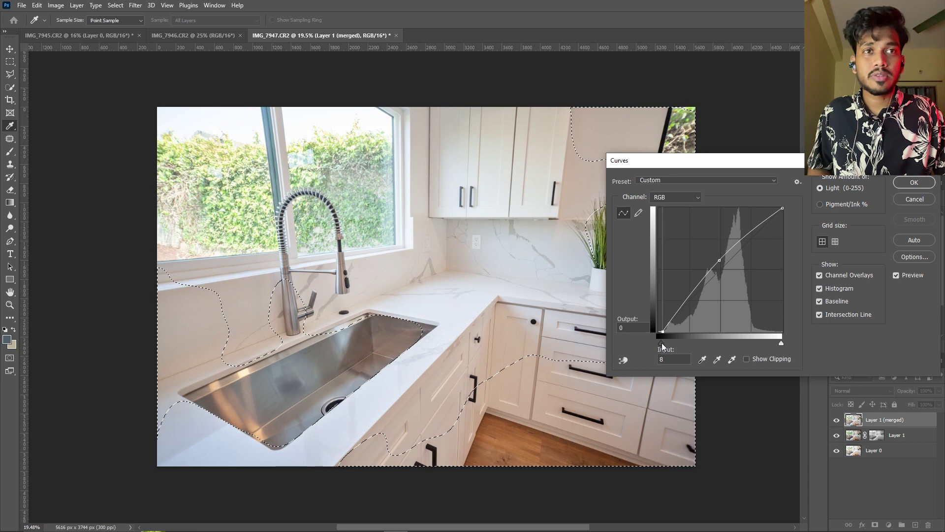
left_click(720, 259)
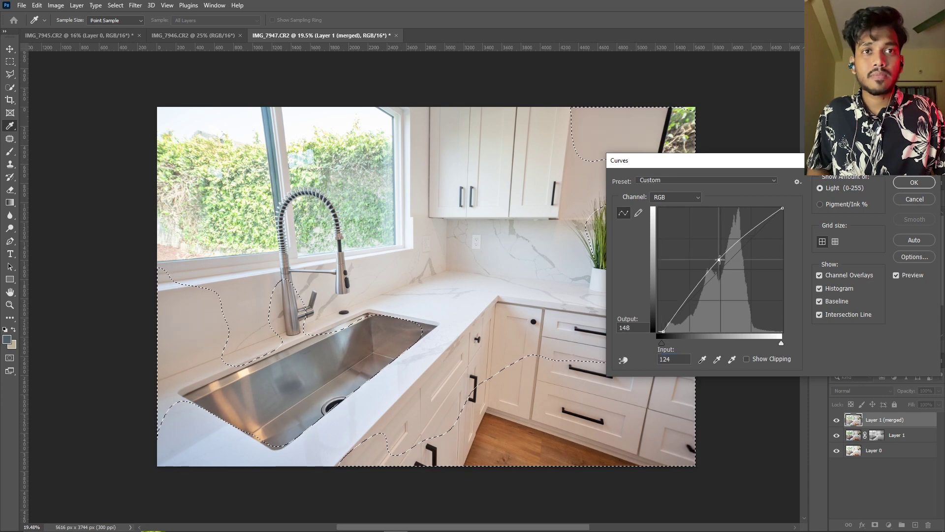
left_click(914, 182)
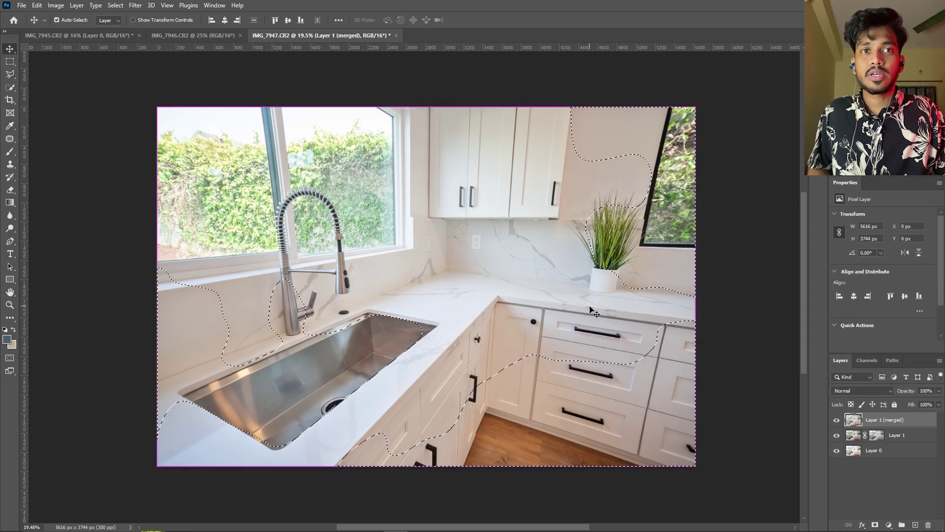
key("ctrl+d")
Dodge the lower cabinets with a 1674-pixel brush, switching the range from Midtones to Shadows.
scroll(492, 335, "down", 3)
scroll(456, 352, "up", 1)
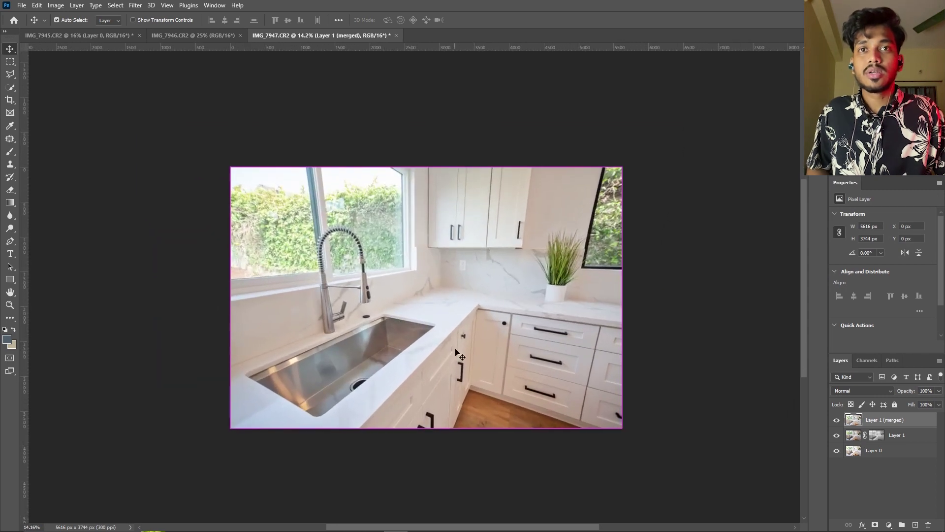
left_click(9, 228)
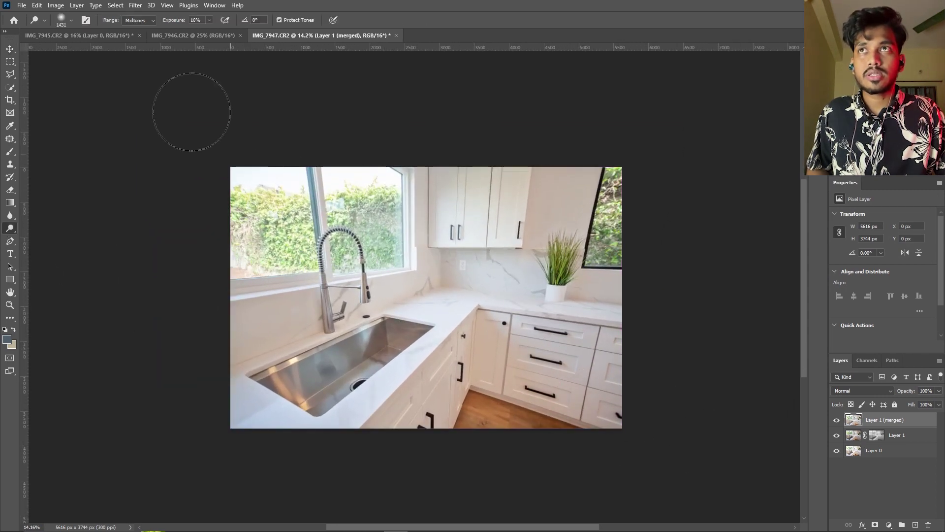
key("bracketright")
key("bracketright")
key("bracketright")
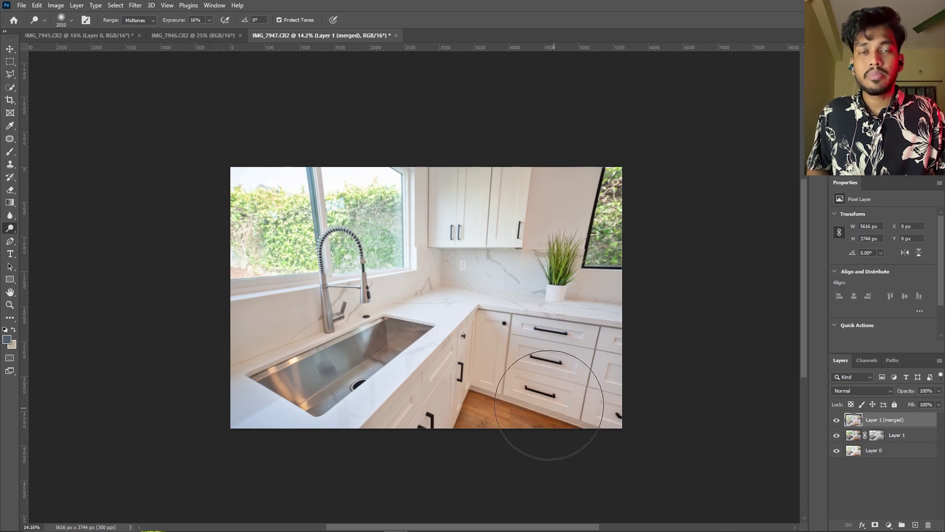
scroll(527, 389, "up", 1)
key("bracketleft")
key("bracketleft")
key("bracketleft")
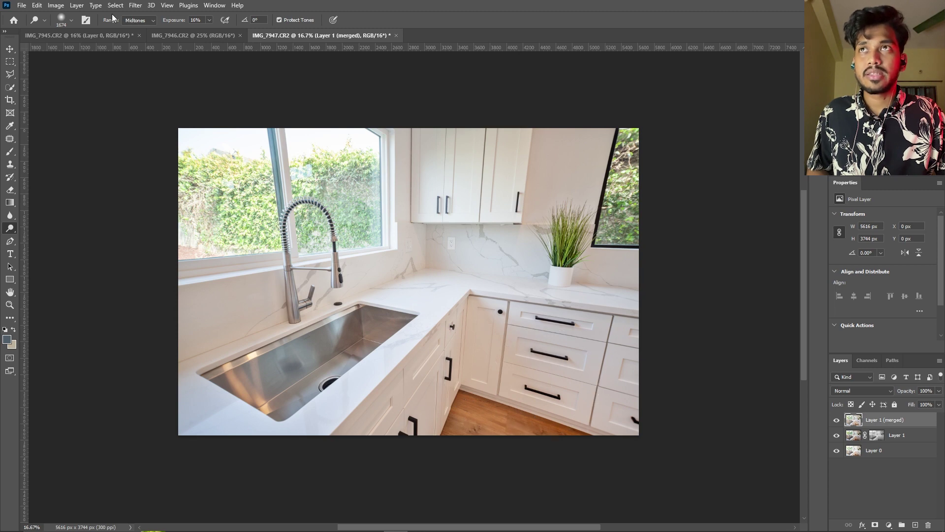
left_click(138, 20)
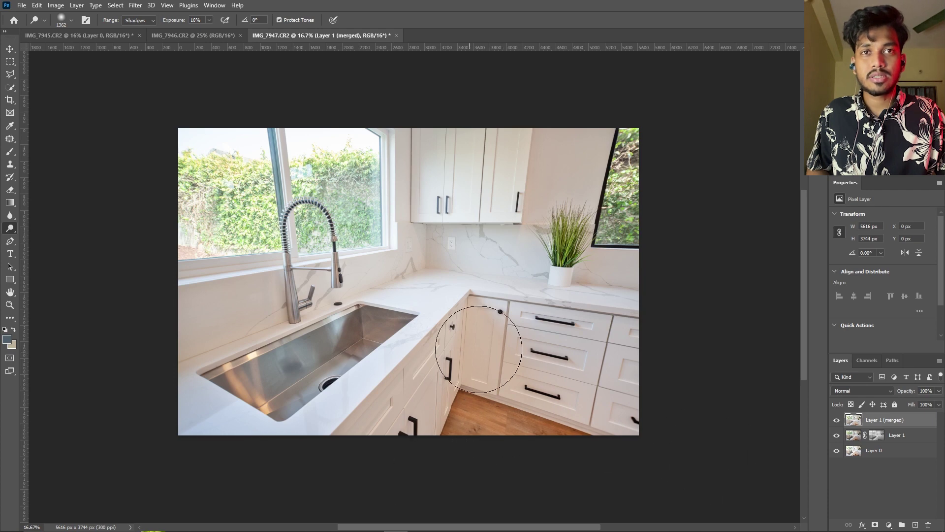
Quick-select the sink, counter, wall and lower drawers down to the floor.
left_click(12, 89)
mouse_move(486, 346)
left_mouse_down()
mouse_move(390, 398)
mouse_move(292, 386)
mouse_move(239, 327)
mouse_move(258, 275)
mouse_move(413, 269)
mouse_move(464, 148)
left_mouse_up()
left_click_drag(659, 371, 601, 395)
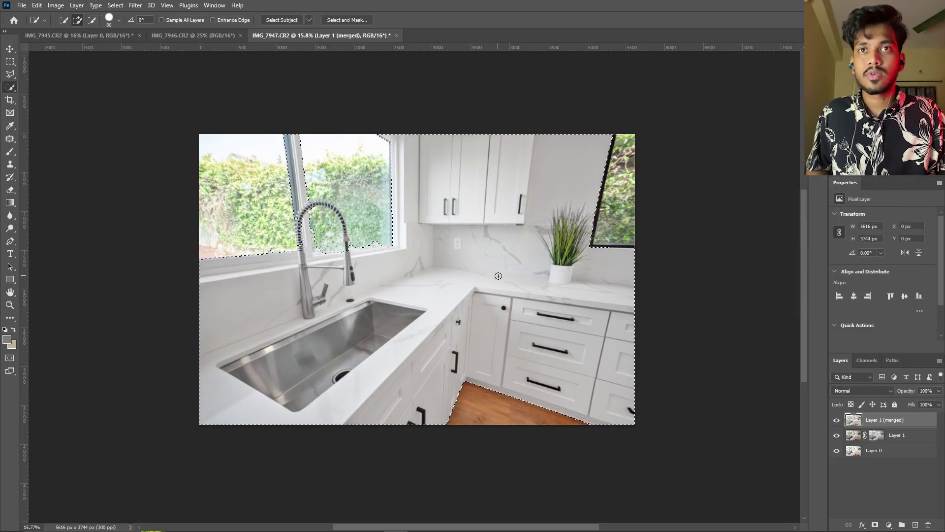
Deselect the interior and toggle the merged layer's visibility to compare.
key("ctrl+d")
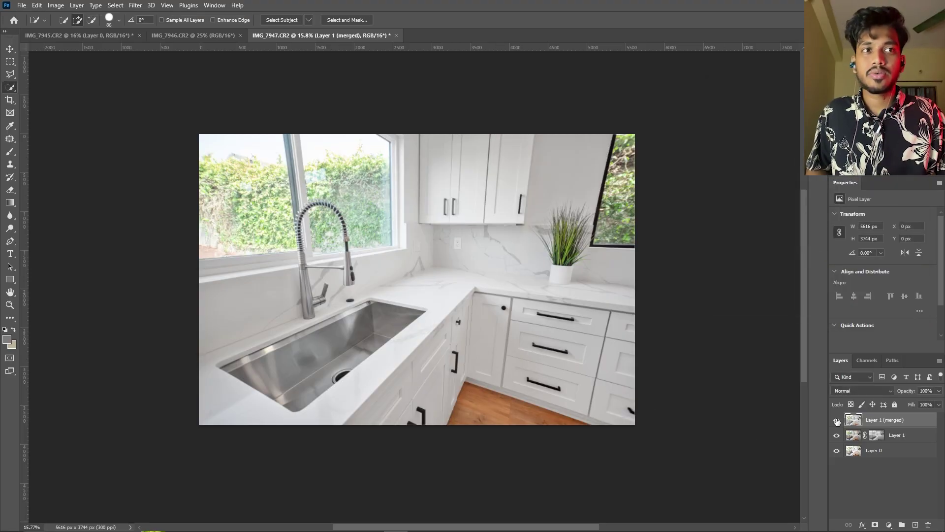
left_click(836, 421)
left_click(837, 421)
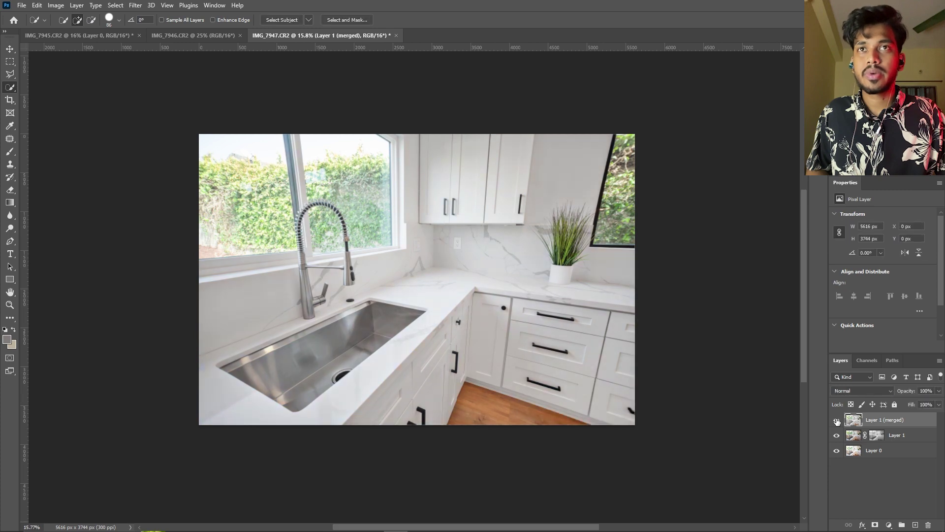
Unlock IMG_7946's Background and drag the darker exposure onto IMG_7947 as Layer 2.
left_click(10, 49)
left_click(192, 36)
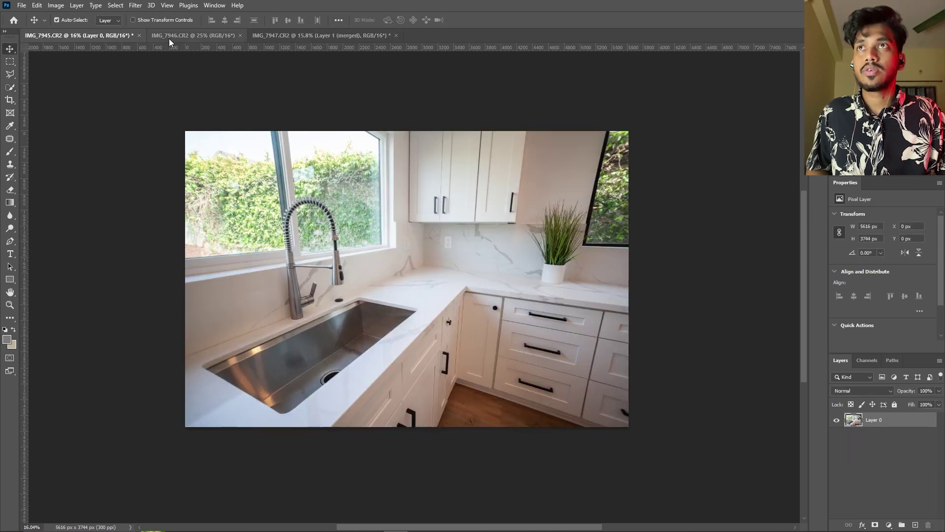
scroll(461, 280, "down", 2)
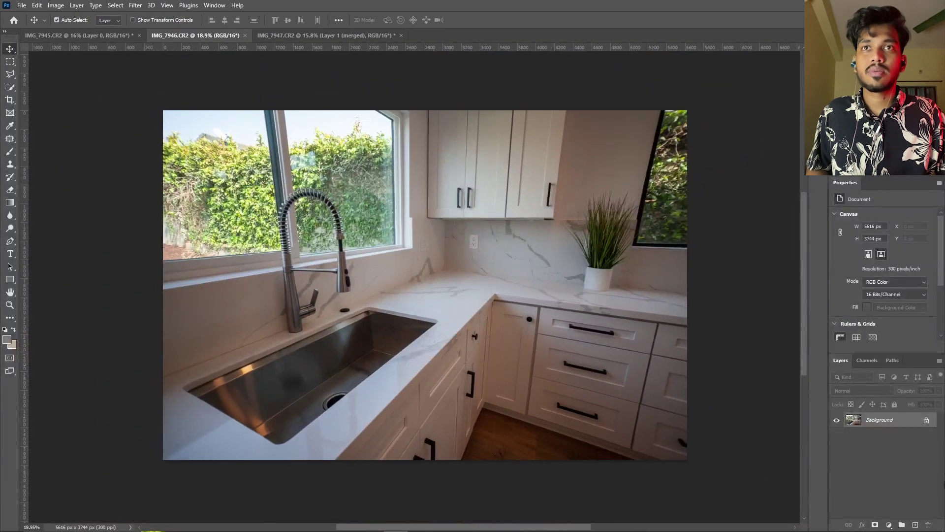
left_click(926, 422)
mouse_move(395, 340)
left_mouse_down()
mouse_move(351, 4)
mouse_move(417, 253)
left_mouse_up()
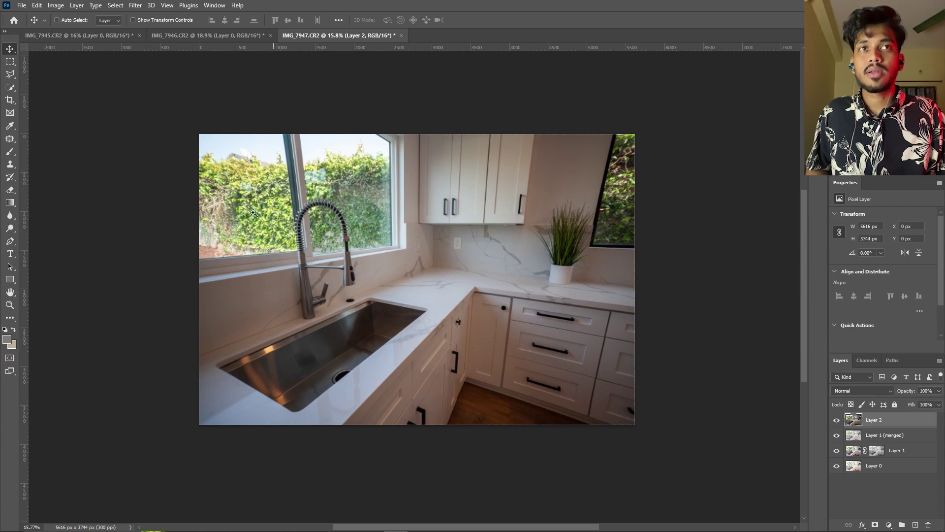
scroll(210, 217, "up", 3)
scroll(209, 217, "up", 3)
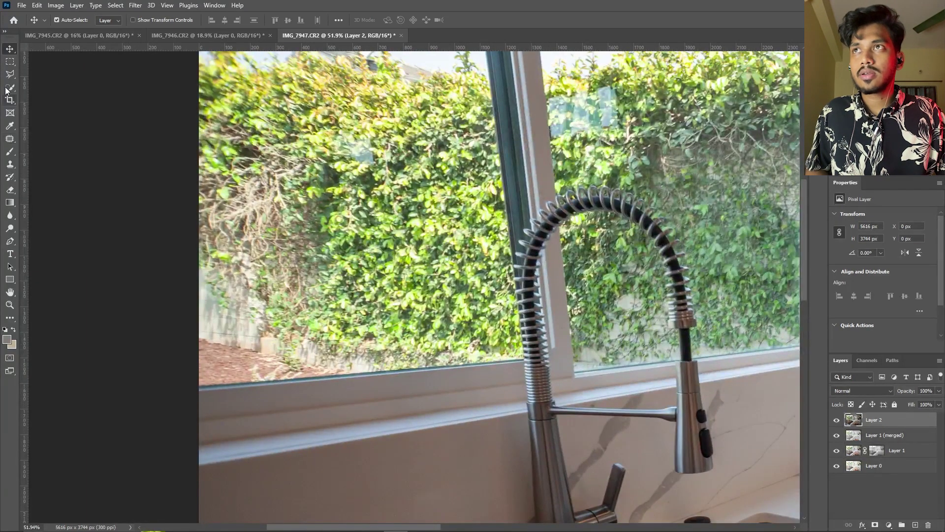
Trace a Pen path along the window sill to the main window's right corners.
left_click(9, 241)
left_click(124, 379)
left_click(197, 388)
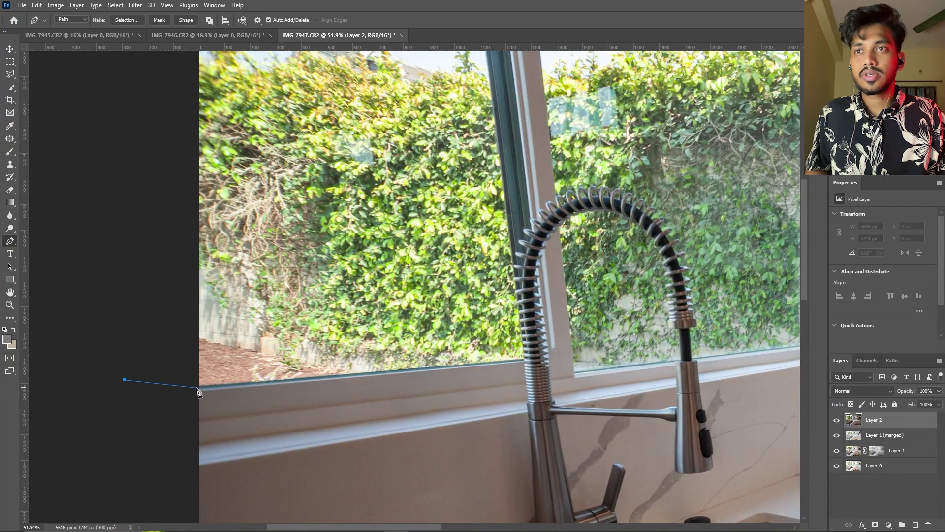
scroll(503, 442, "up", 3)
scroll(503, 441, "right", 3)
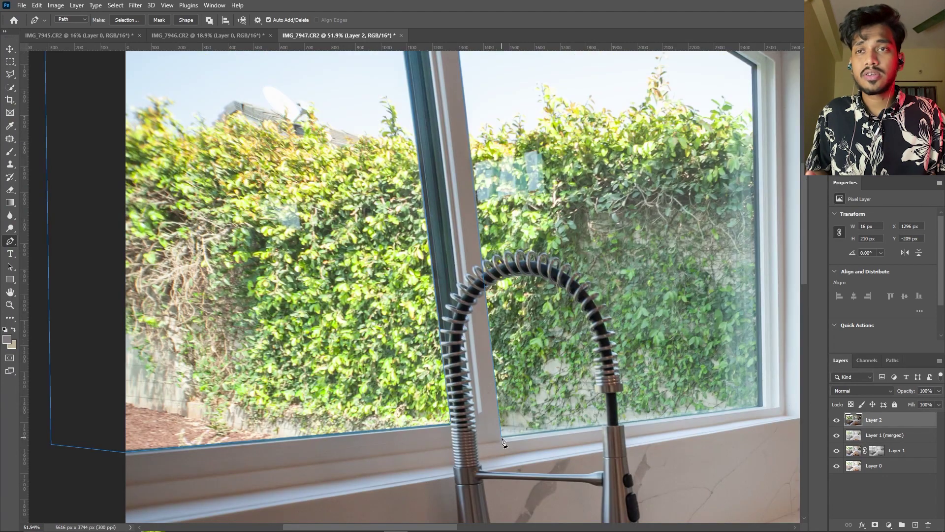
left_click(763, 404)
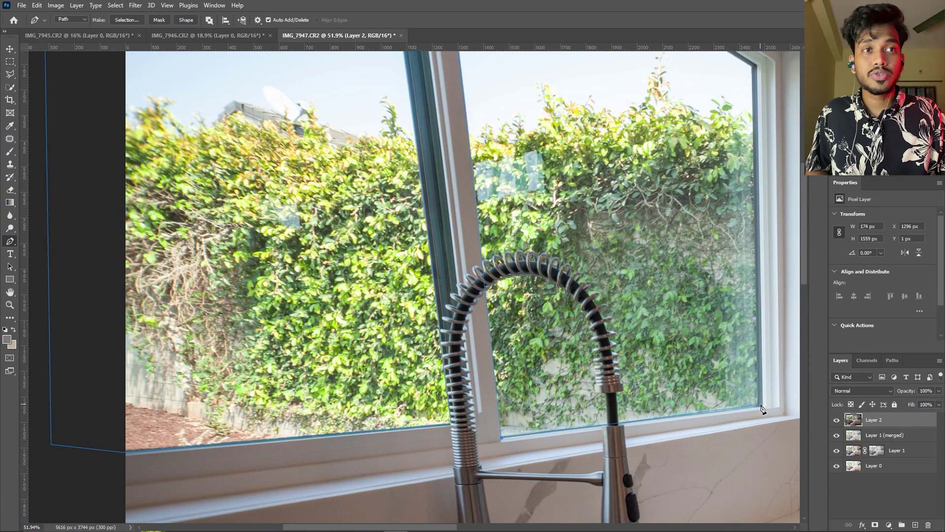
left_click(758, 66)
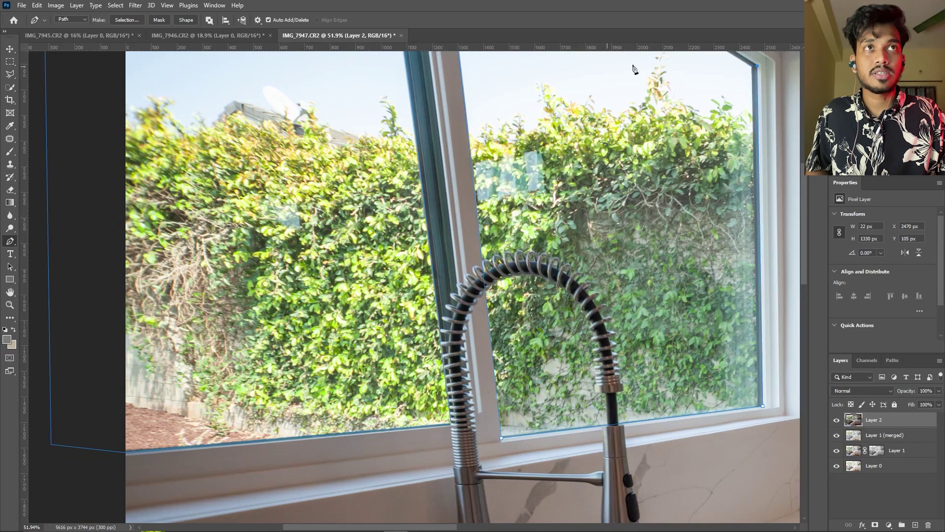
Add anchors around the slanted right window, close the path, and load it as a selection.
scroll(688, 110, "up", 3)
scroll(598, 273, "right", 5)
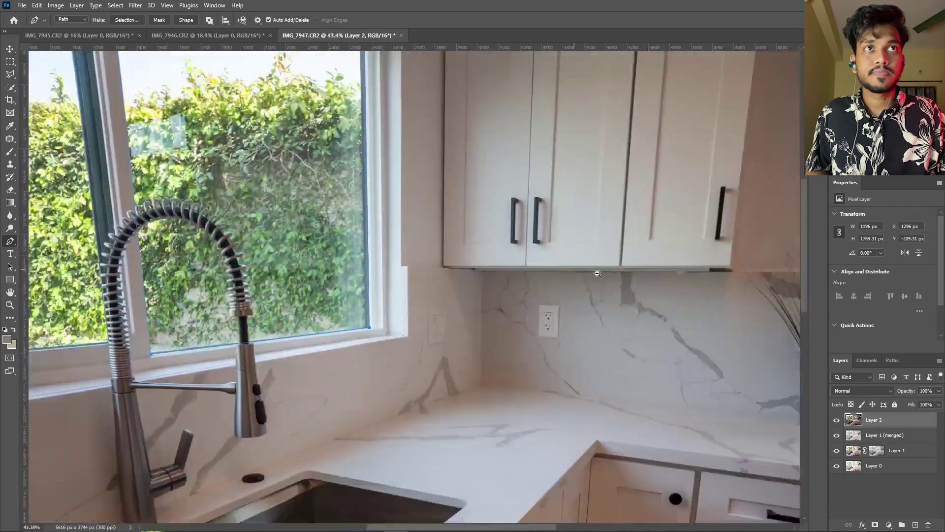
scroll(598, 274, "right", 8)
scroll(512, 320, "down", 2)
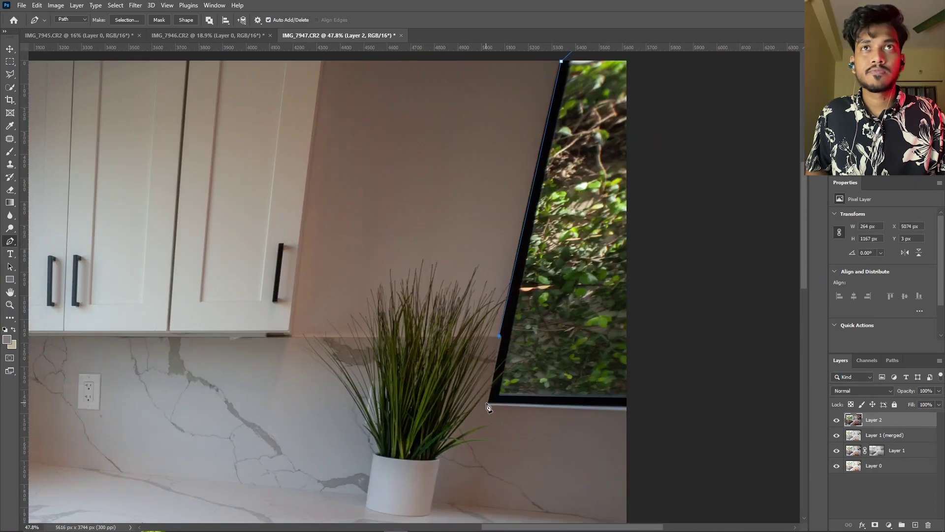
left_click(712, 407)
scroll(709, 296, "up", 2)
left_click(660, 115)
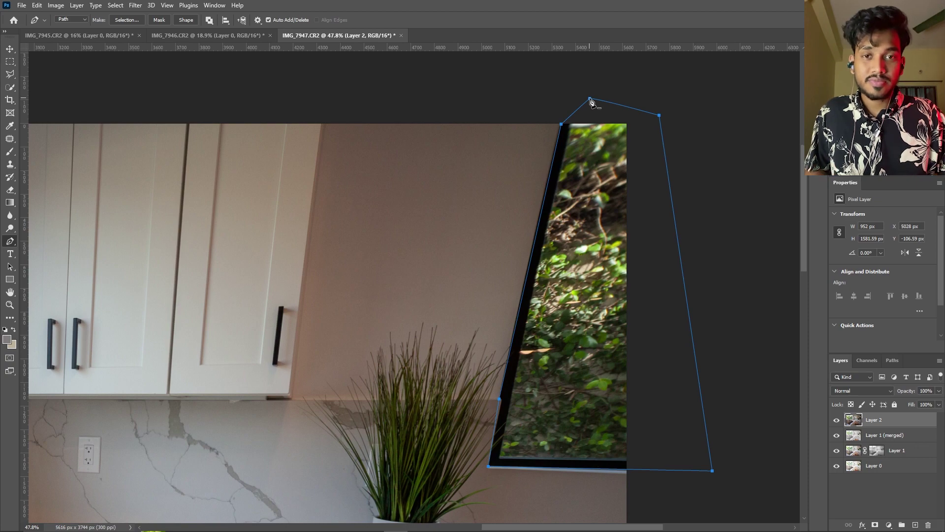
left_click(591, 101)
key("ctrl+Return")
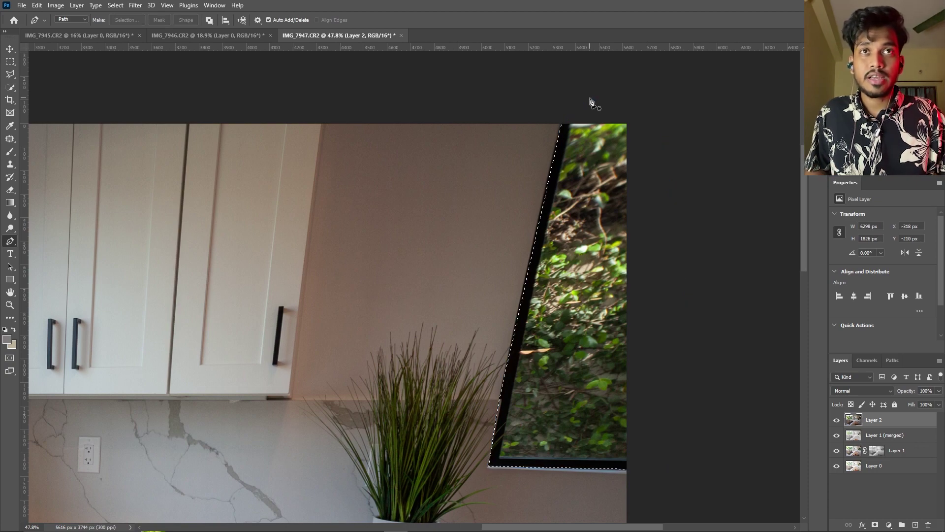
Apply a 1-pixel feather to the window selection and add it as Layer 2's mask.
scroll(521, 199, "down", 5)
scroll(521, 199, "up", 3)
key("shift+F6")
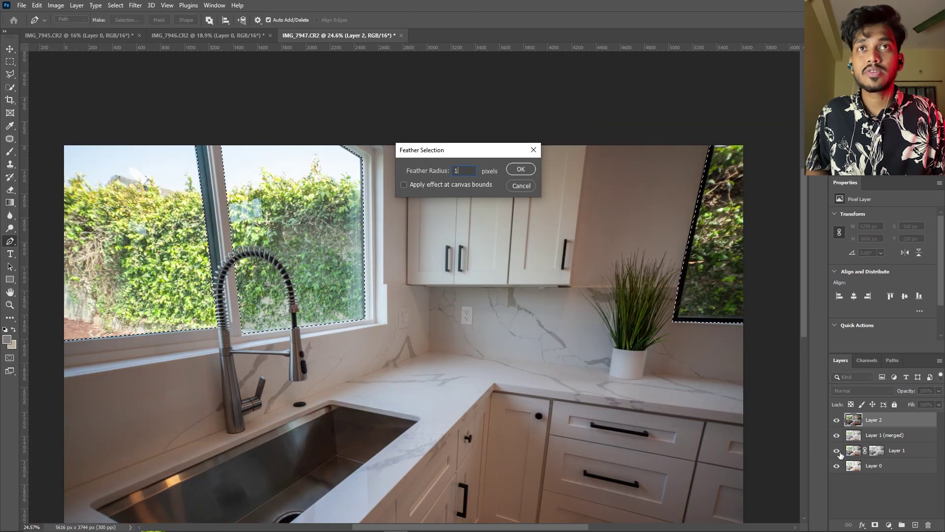
key("Return")
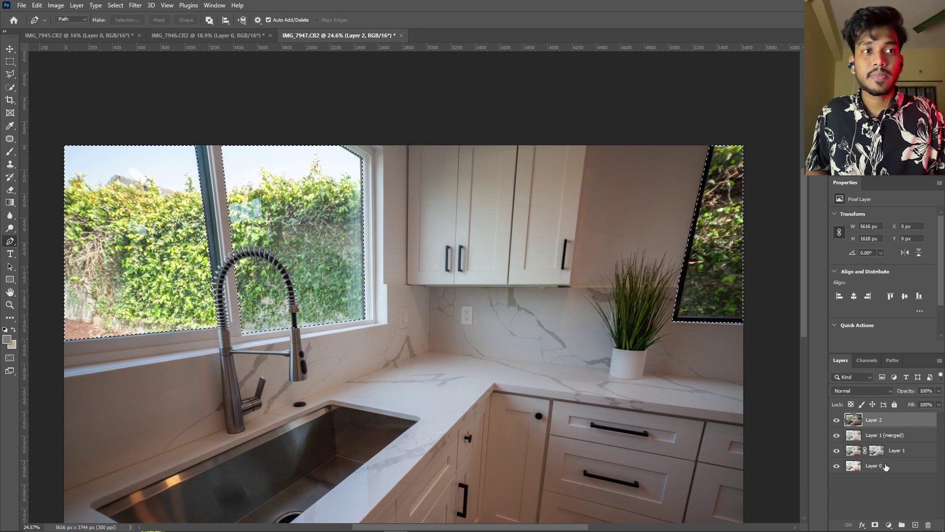
left_click(875, 524)
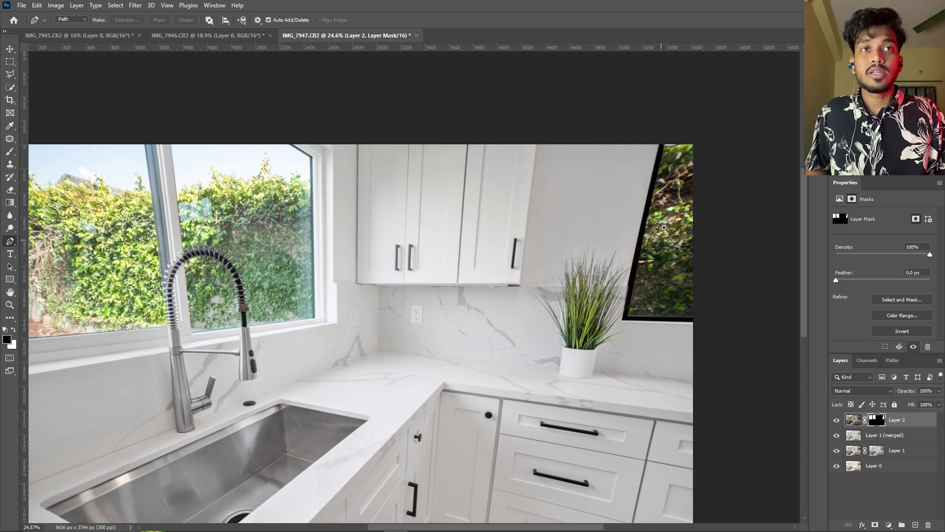
scroll(631, 230, "up", 2)
scroll(632, 230, "up", 2)
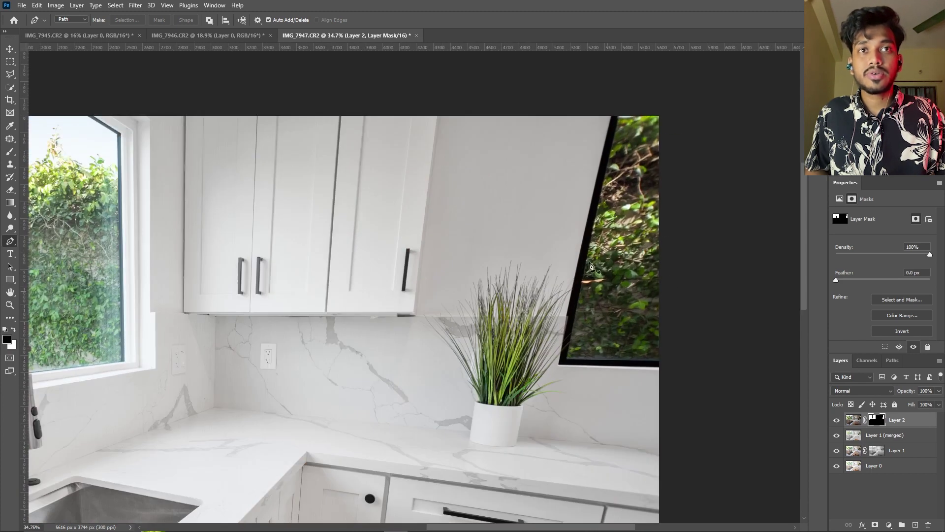
Pick the Brush tool for Layer 2's mask, shrink it, and toggle Layer 2 to compare.
left_click(9, 87)
left_click(14, 154)
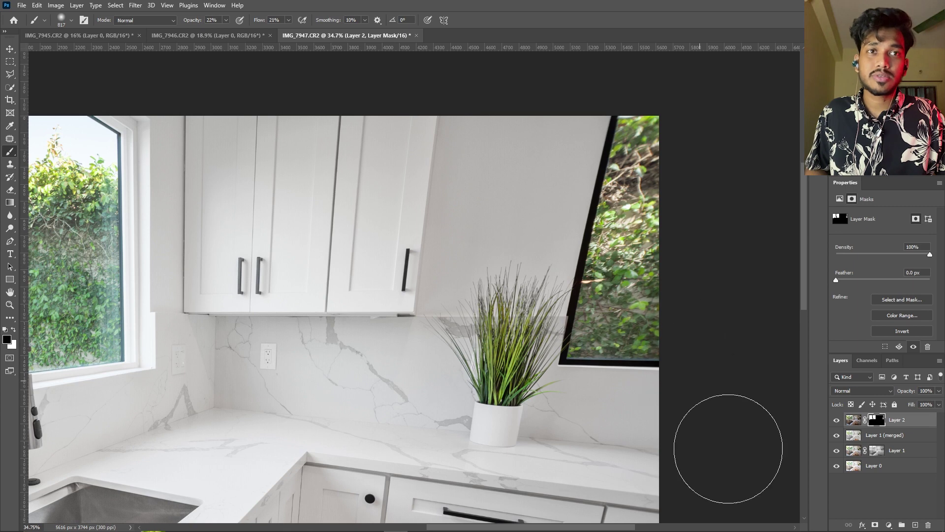
left_click(837, 420)
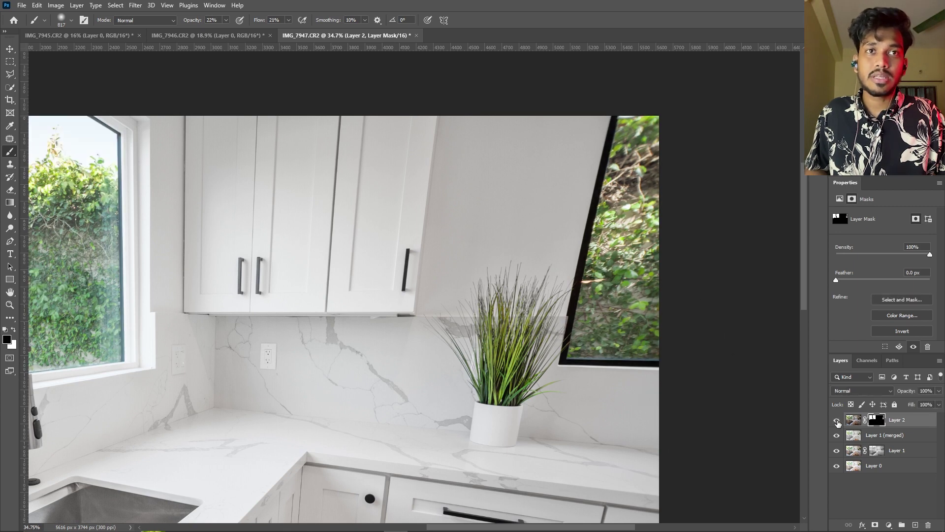
left_click(837, 420)
key("bracketleft")
key("bracketleft")
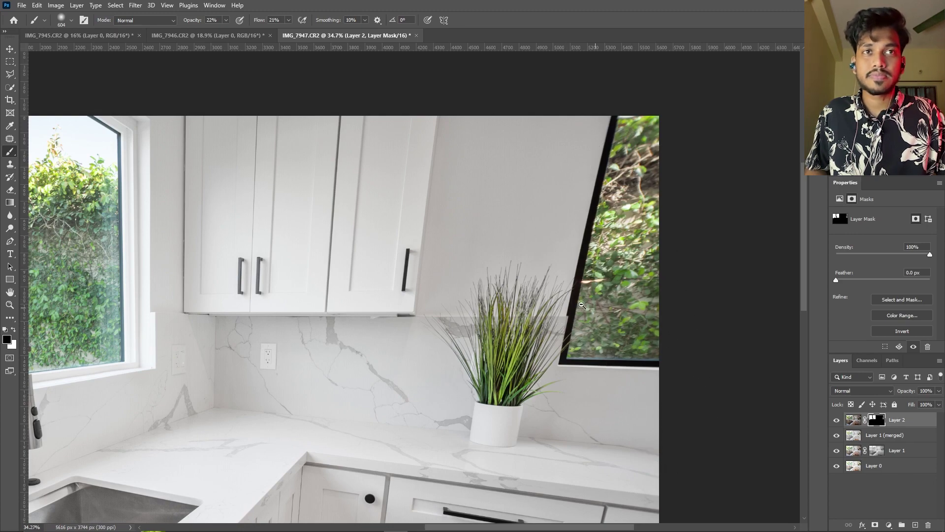
scroll(664, 302, "down", 4)
scroll(344, 279, "up", 3)
key("bracketleft")
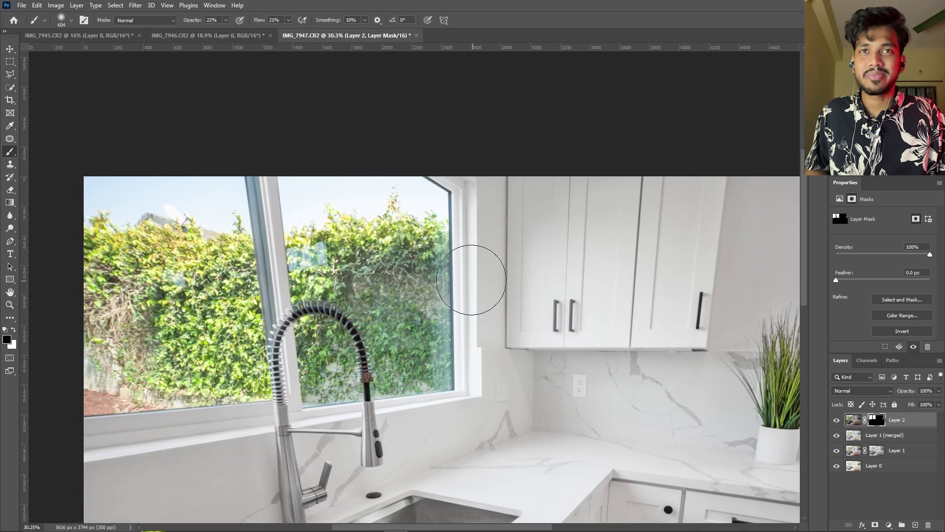
left_click(836, 420)
scroll(320, 308, "down", 1)
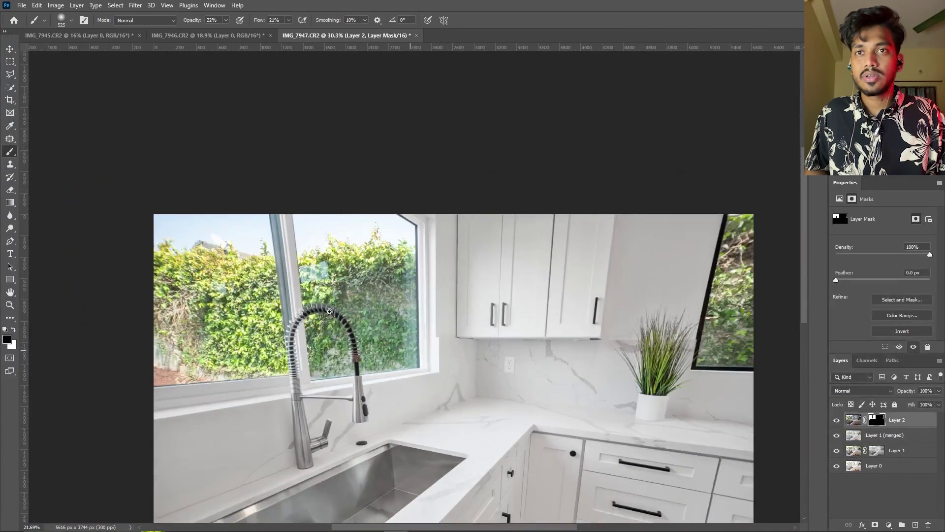
scroll(319, 309, "up", 3)
scroll(306, 309, "up", 2)
Paint black on the mask with a small brush along the faucet spring.
key("bracketleft")
key("bracketleft")
key("bracketleft")
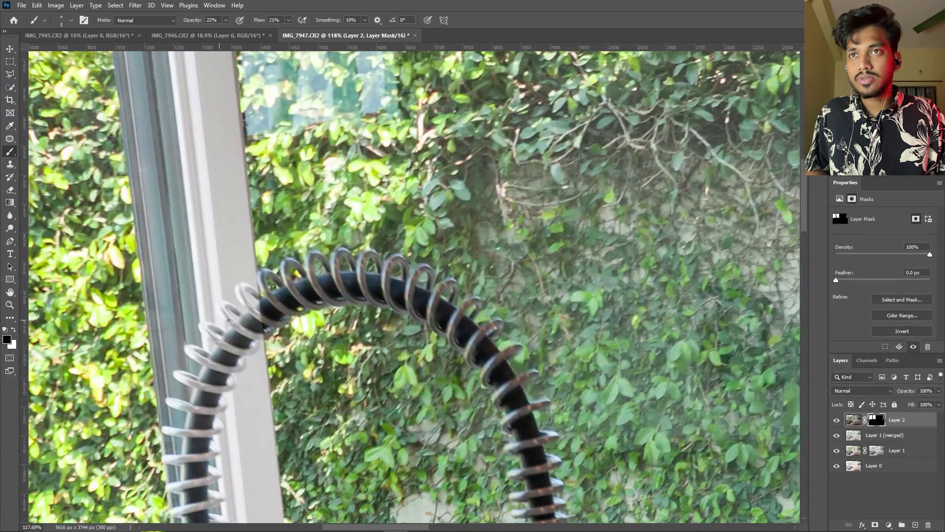
key("x")
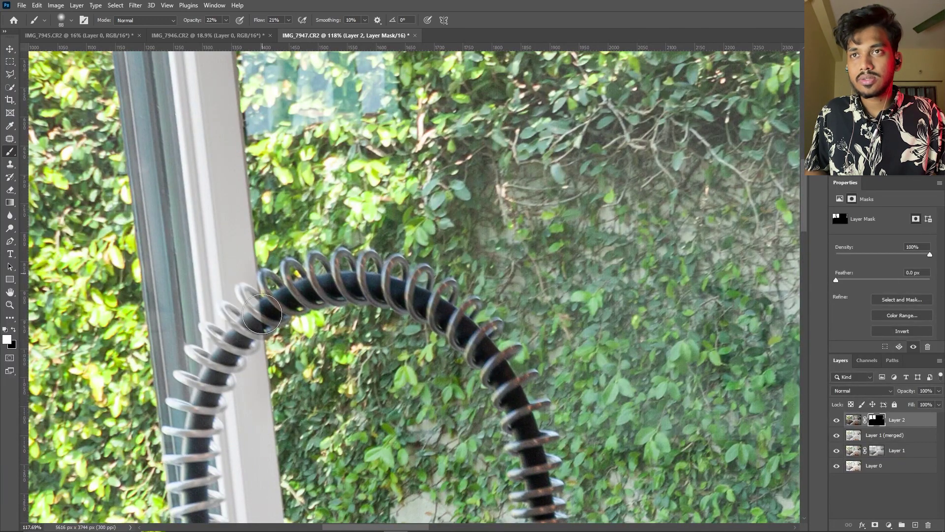
key("x")
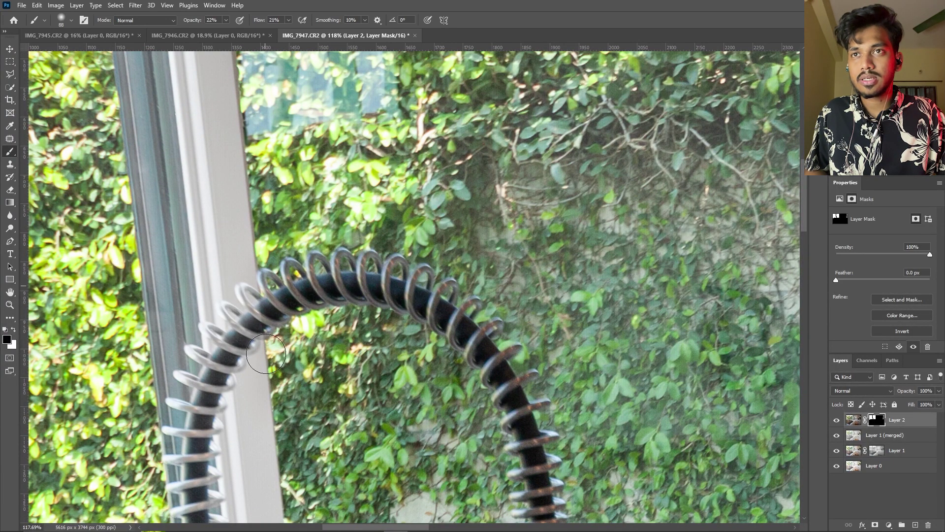
left_click_drag(427, 319, 462, 374)
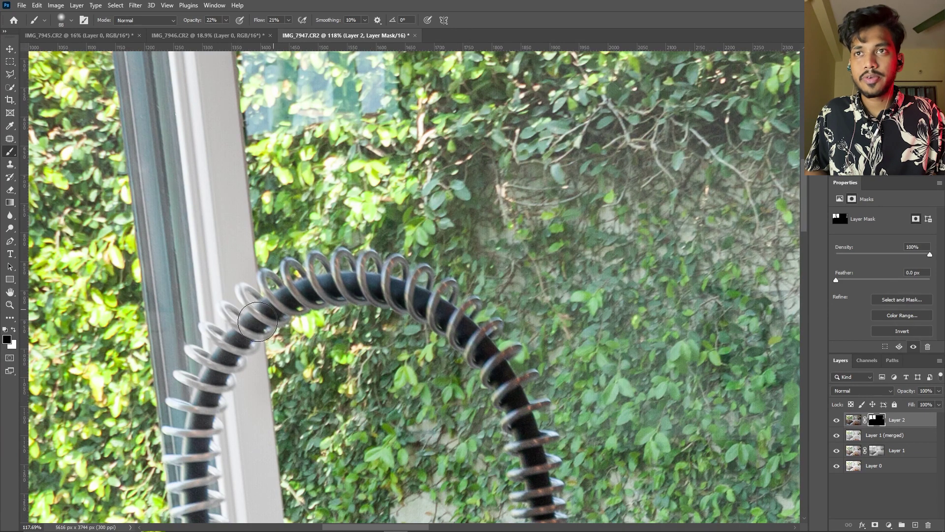
left_click_drag(265, 318, 316, 4)
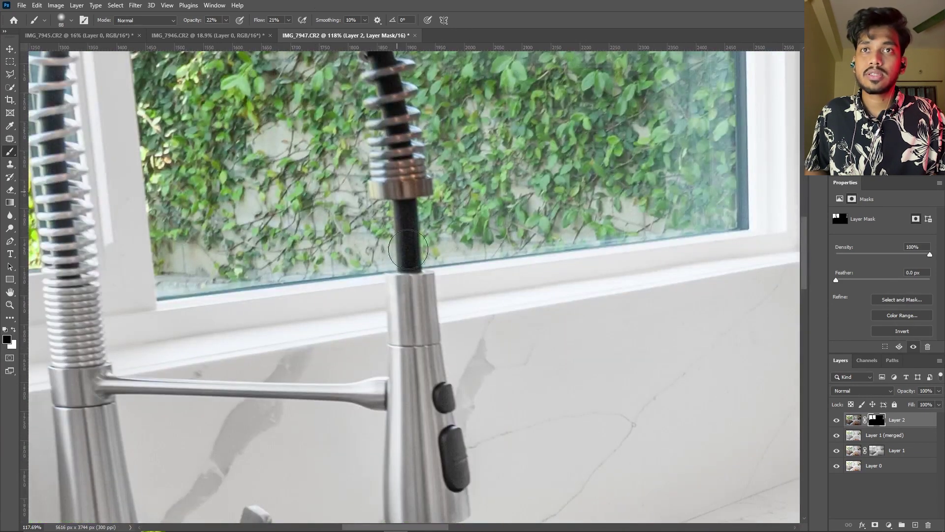
mouse_move(398, 207)
left_mouse_down()
mouse_move(380, 190)
mouse_move(558, 322)
left_mouse_up()
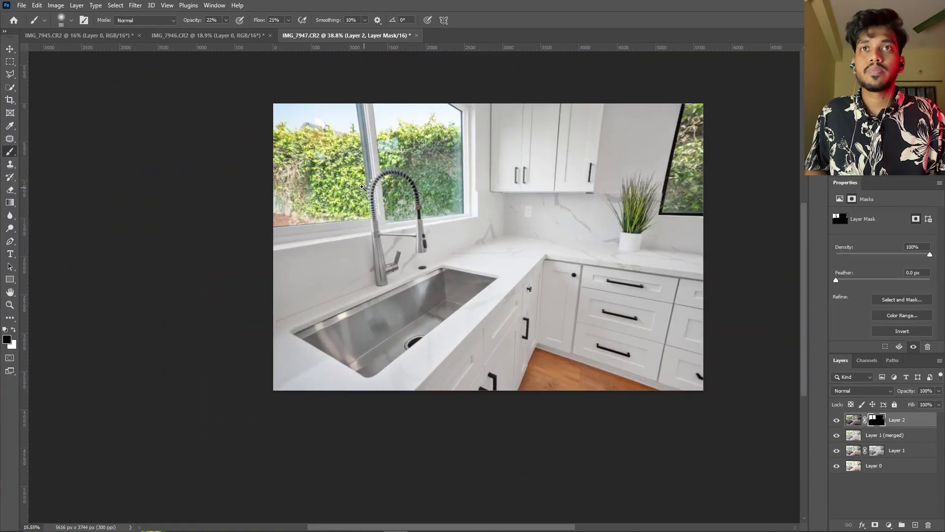
left_click_drag(570, 256, 556, 276)
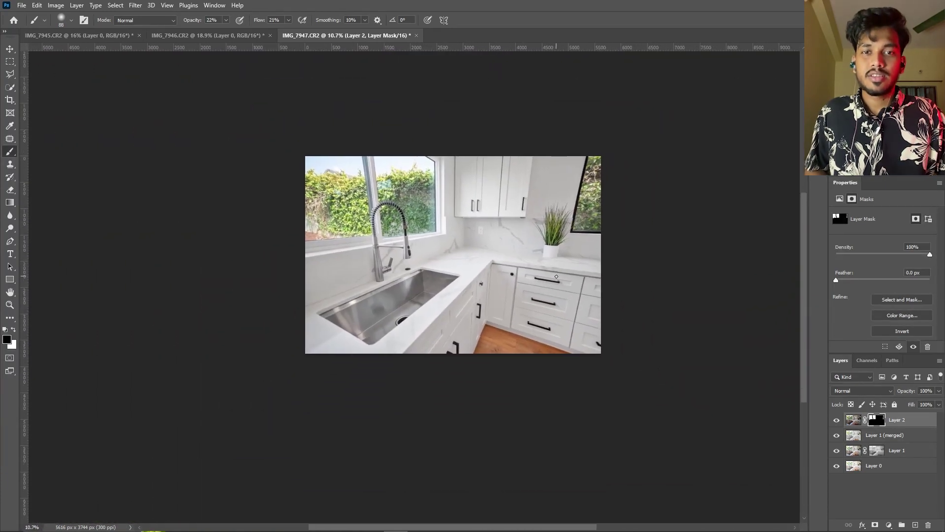
key("v")
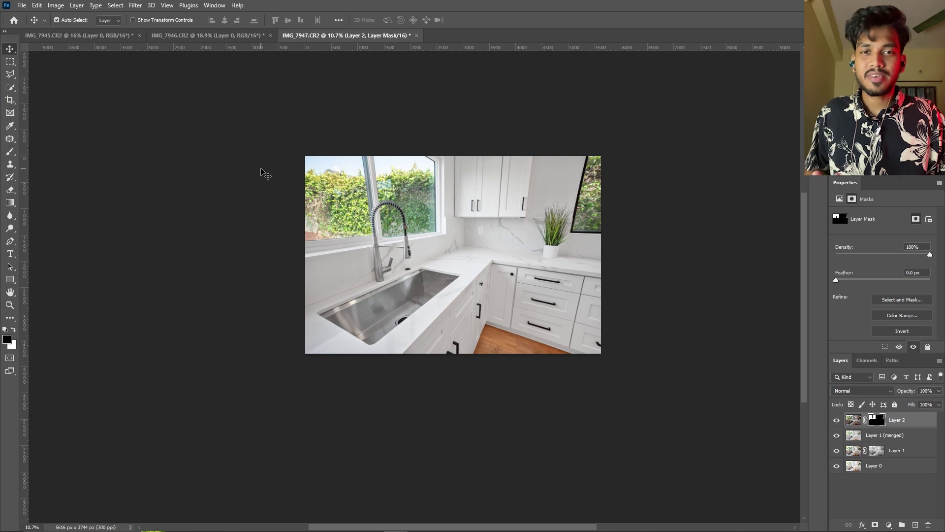